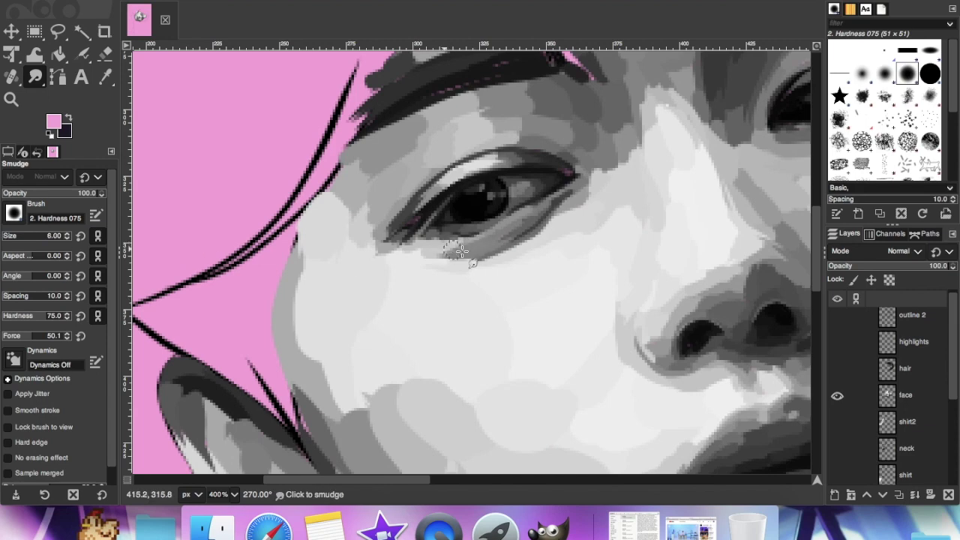
On the face layer, smudge the left eye's lids and blend the skin around that eye with the brush size at 10
{"action": "left_click", "coordinate": [903, 395]}
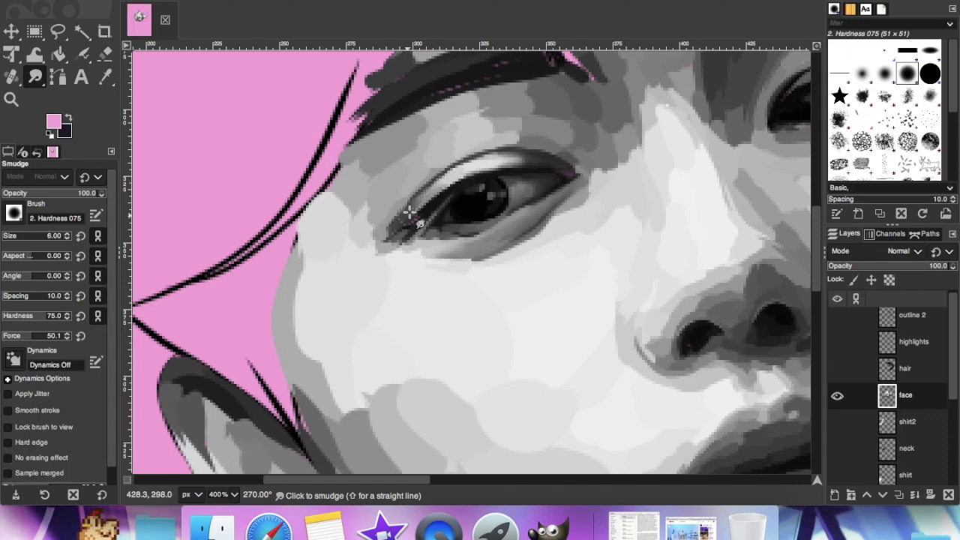
{"action": "key", "text": "minus"}
{"action": "key", "text": "minus"}
{"action": "left_click", "coordinate": [10, 101]}
{"action": "double_click", "coordinate": [425, 222]}
{"action": "key", "text": "s"}
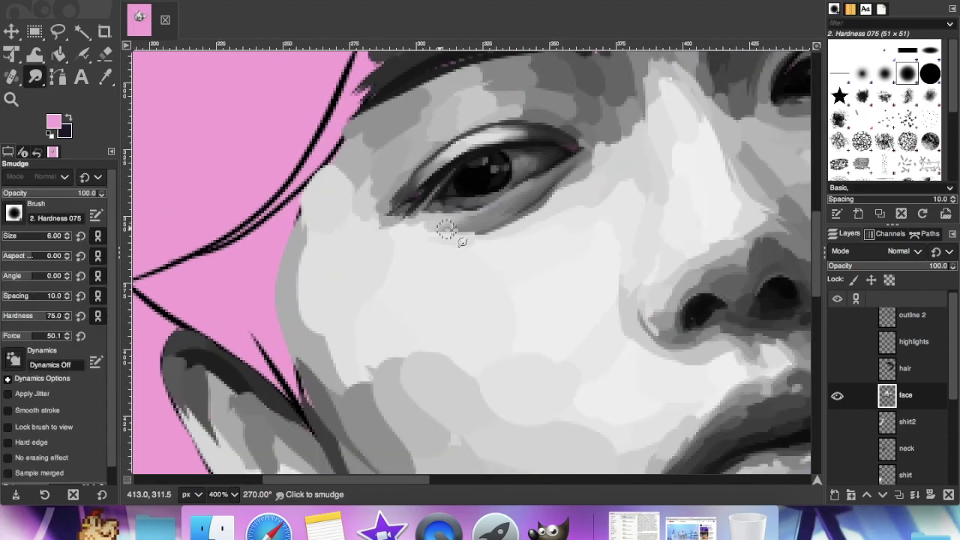
{"action": "left_click", "coordinate": [68, 233]}
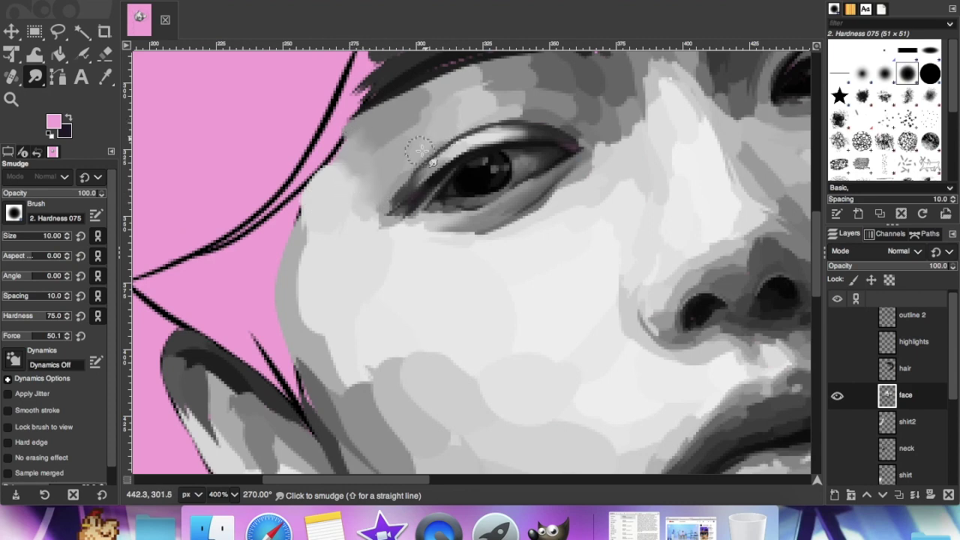
{"action": "scroll", "coordinate": [459, 90], "scroll_direction": "up", "scroll_amount": 3}
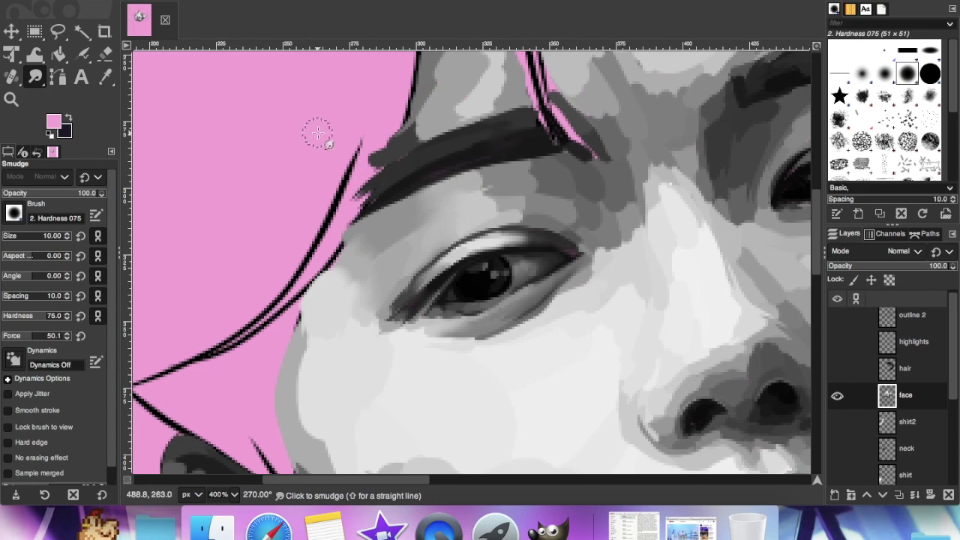
Outline the left eyebrow with Free Select, smudge its tones smooth and clear the selection
{"action": "key", "text": "f"}
{"action": "left_click_drag", "start_coordinate": [507, 159], "coordinate": [542, 142]}
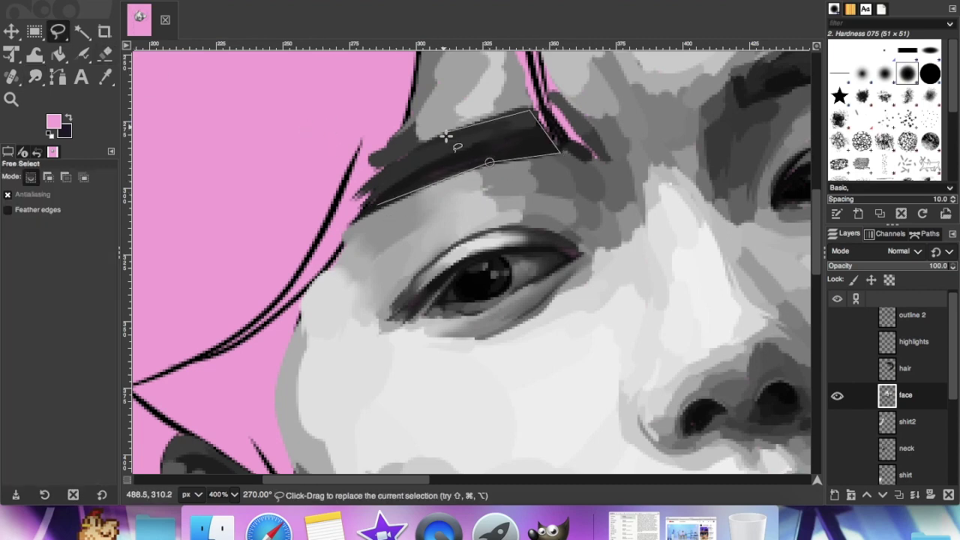
{"action": "key", "text": "s"}
{"action": "left_click", "coordinate": [141, 0]}
{"action": "left_click", "coordinate": [151, 8]}
Smudge the left eye close up, softening the tones of the iris and the lower lid
{"action": "key", "text": "minus"}
{"action": "key", "text": "minus"}
{"action": "key", "text": "minus"}
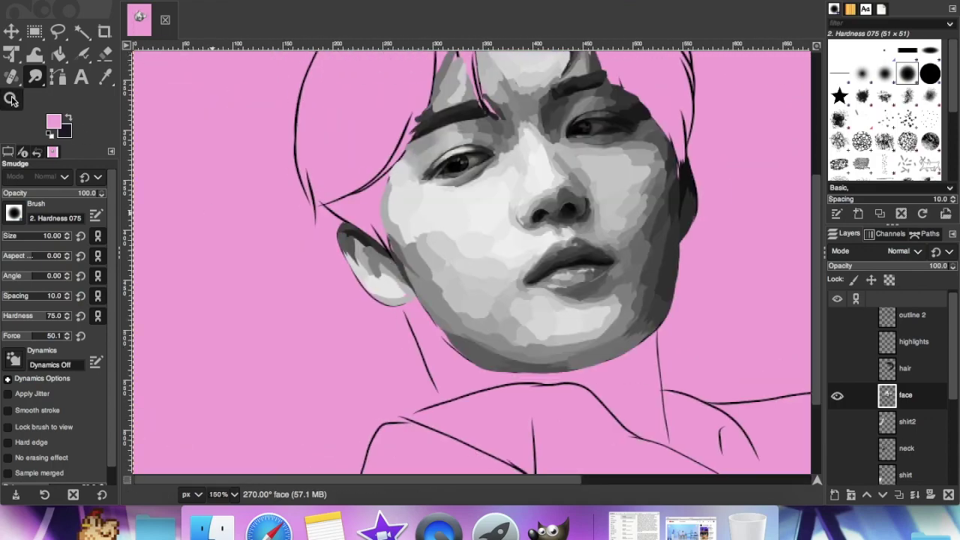
{"action": "left_click", "coordinate": [11, 99]}
{"action": "left_click", "coordinate": [571, 112]}
{"action": "left_click", "coordinate": [570, 112]}
{"action": "left_click", "coordinate": [571, 111]}
{"action": "left_click", "coordinate": [252, 276]}
{"action": "left_click", "coordinate": [252, 276]}
{"action": "left_click", "coordinate": [35, 77]}
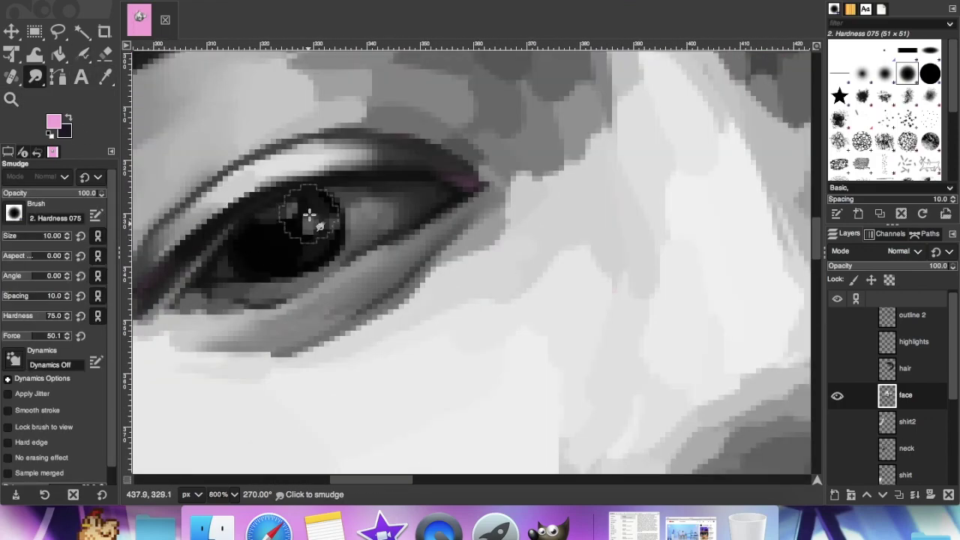
{"action": "scroll", "coordinate": [309, 216], "scroll_direction": "down", "scroll_amount": 2}
{"action": "left_click_drag", "start_coordinate": [311, 268], "coordinate": [348, 255]}
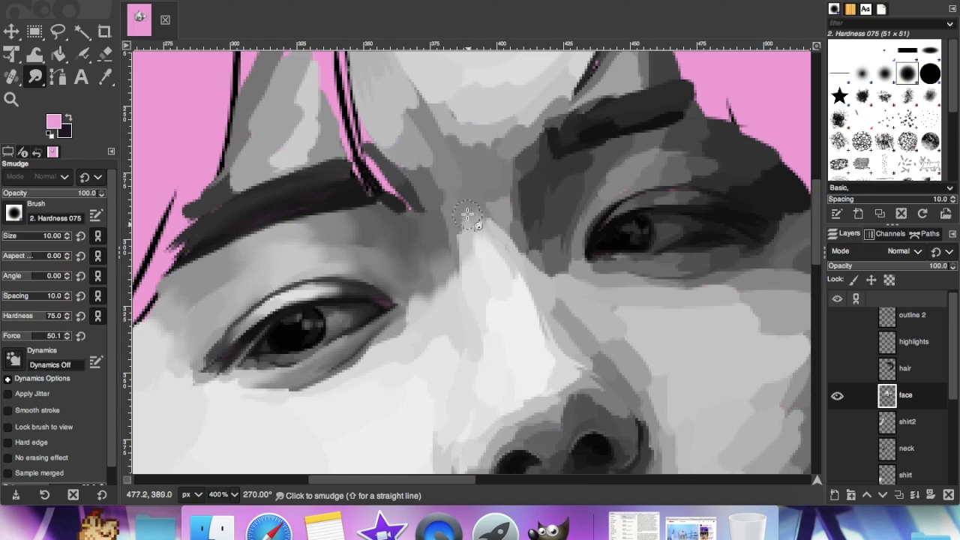
Smudge the nose bridge and its shadowed side near the inner corner of the right eye
{"action": "key", "text": "minus"}
{"action": "key", "text": "minus"}
{"action": "scroll", "coordinate": [413, 388], "scroll_direction": "down", "scroll_amount": 5}
{"action": "scroll", "coordinate": [414, 388], "scroll_direction": "up", "scroll_amount": 5}
{"action": "left_click", "coordinate": [12, 99]}
{"action": "left_click", "coordinate": [381, 225]}
{"action": "left_click", "coordinate": [383, 225]}
{"action": "key", "text": "s"}
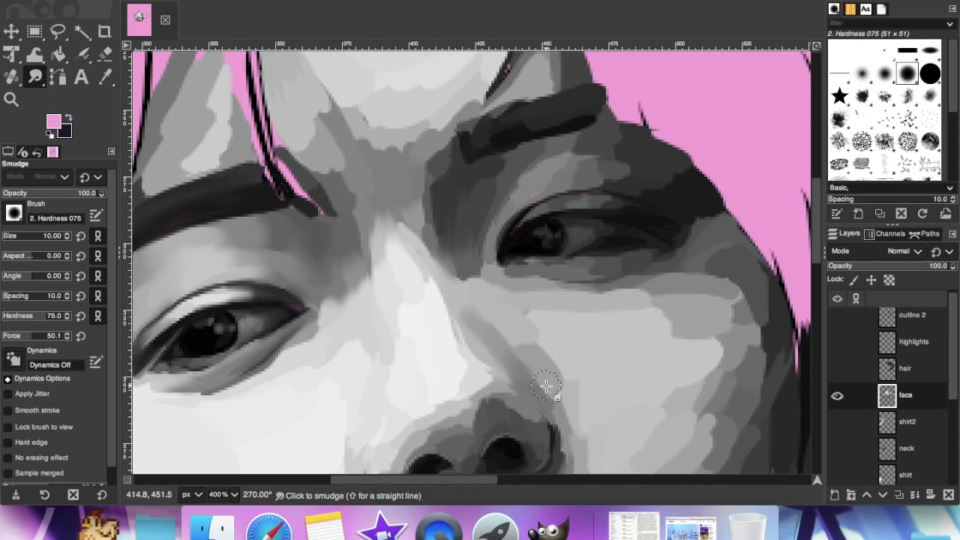
Blend the light lower forehead into the grey shading between the eyebrows with the Smudge tool
{"action": "scroll", "coordinate": [439, 178], "scroll_direction": "up", "scroll_amount": 3}
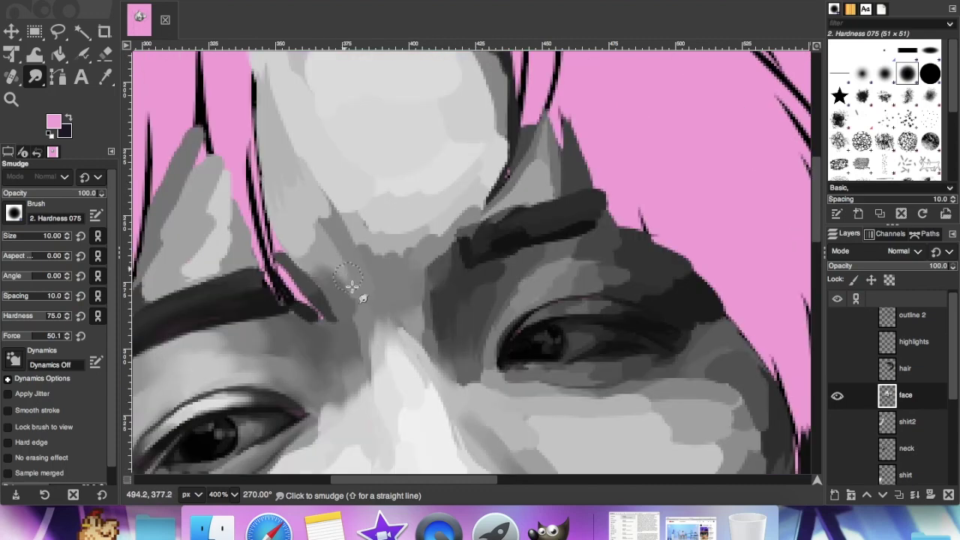
{"action": "left_click_drag", "start_coordinate": [374, 258], "coordinate": [436, 235]}
{"action": "mouse_move", "coordinate": [486, 165]}
{"action": "left_mouse_down"}
{"action": "mouse_move", "coordinate": [459, 215]}
{"action": "mouse_move", "coordinate": [416, 229]}
{"action": "left_mouse_up"}
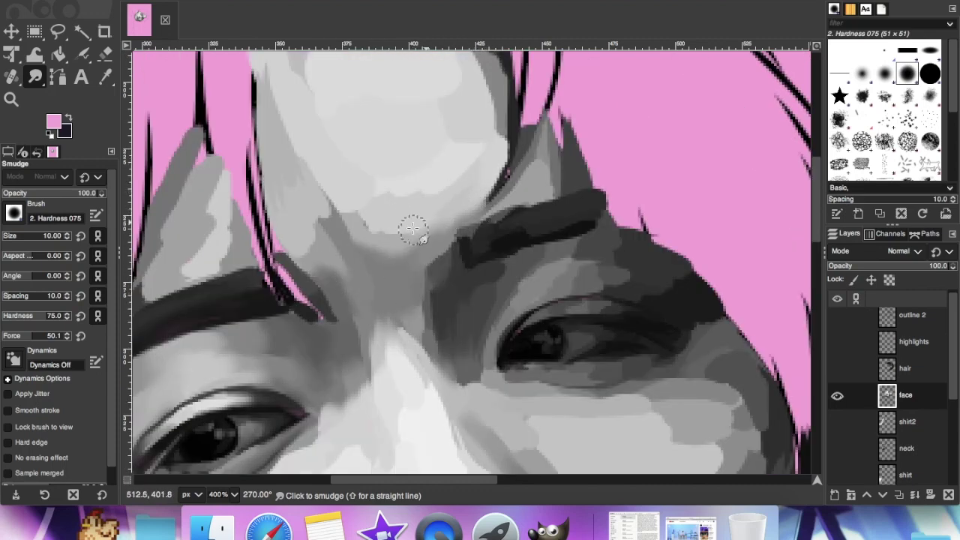
Bring up the YouTube browser window and minimise it again
{"action": "left_click", "coordinate": [690, 525]}
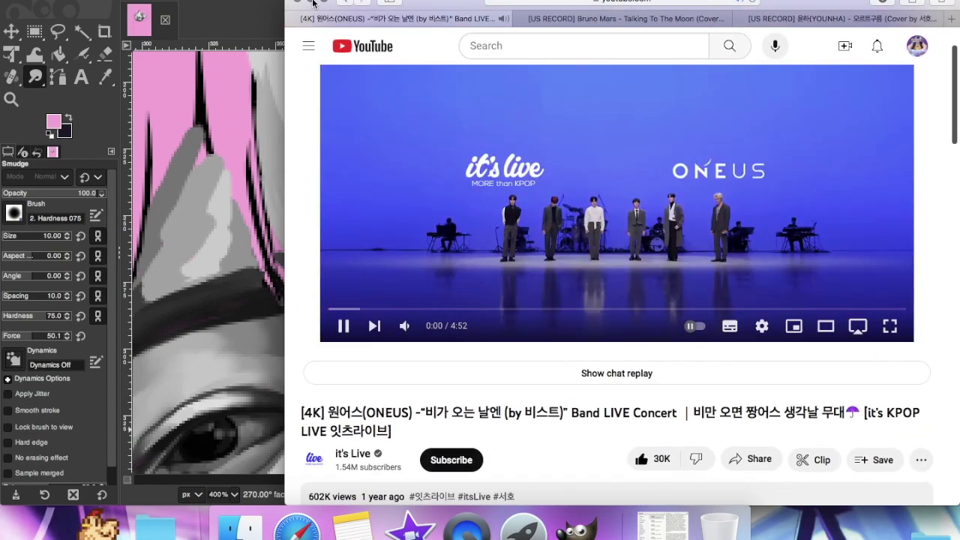
{"action": "left_click", "coordinate": [314, 3]}
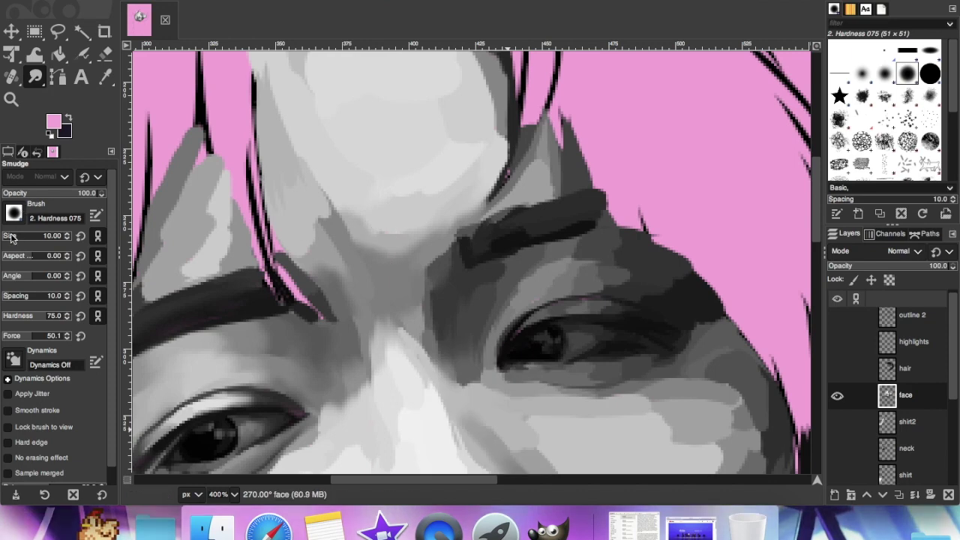
Set the smudge brush size to 6 and blend the lids and shading around the right eye
{"action": "scroll", "coordinate": [355, 172], "scroll_direction": "down", "scroll_amount": 3}
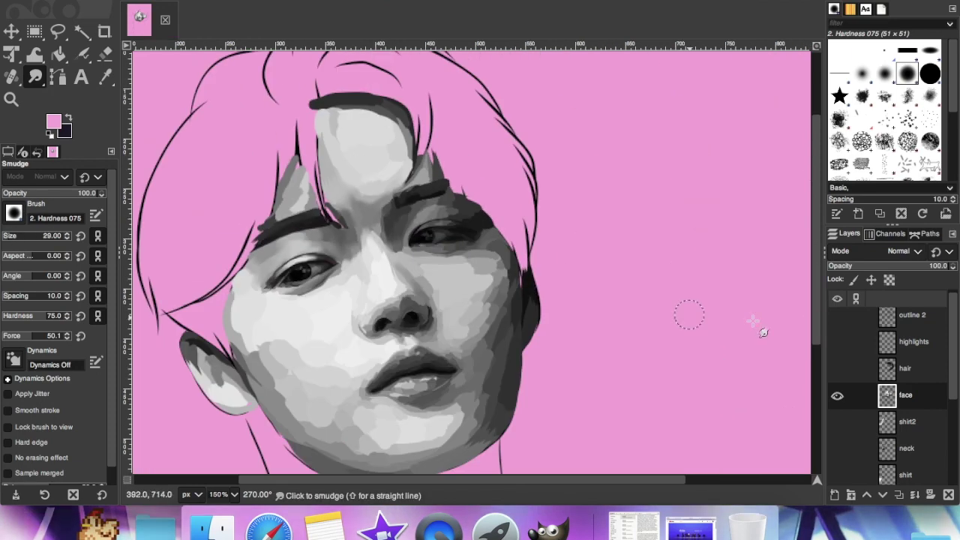
{"action": "left_click", "coordinate": [11, 99]}
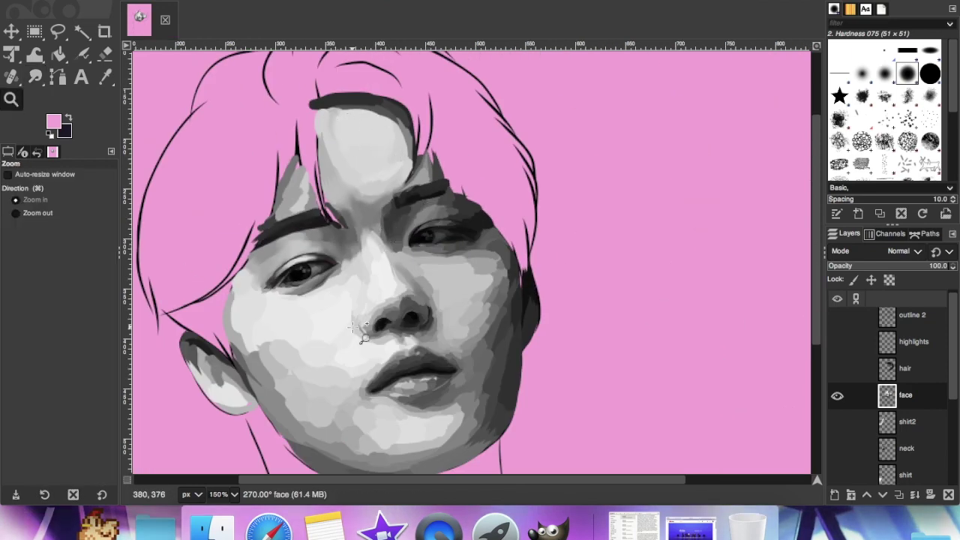
{"action": "left_click", "coordinate": [448, 243]}
{"action": "left_click", "coordinate": [448, 243]}
{"action": "left_click", "coordinate": [448, 243]}
{"action": "left_click", "coordinate": [448, 243]}
{"action": "left_click", "coordinate": [34, 76]}
{"action": "left_click", "coordinate": [9, 235]}
{"action": "type", "text": "6"}
{"action": "key", "text": "Return"}
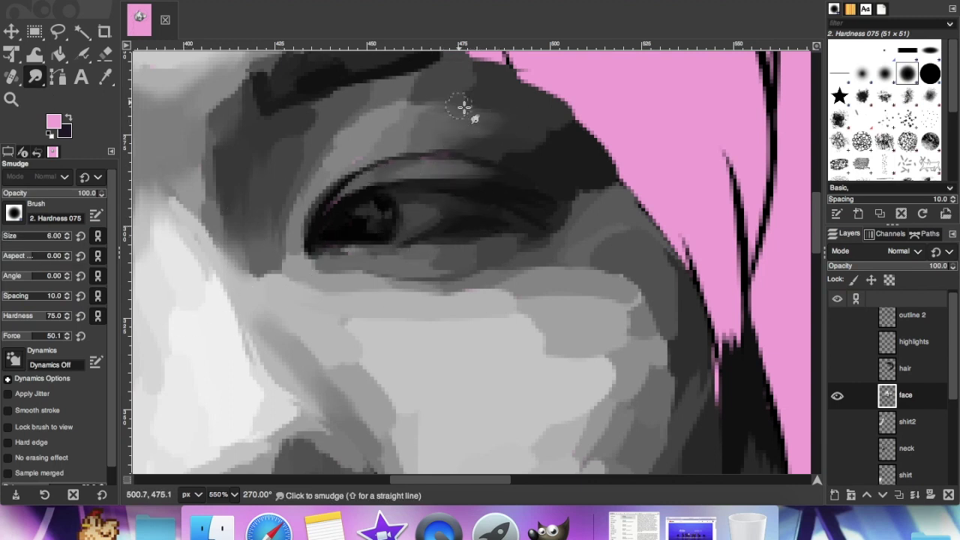
{"action": "left_click_drag", "start_coordinate": [365, 129], "coordinate": [390, 102]}
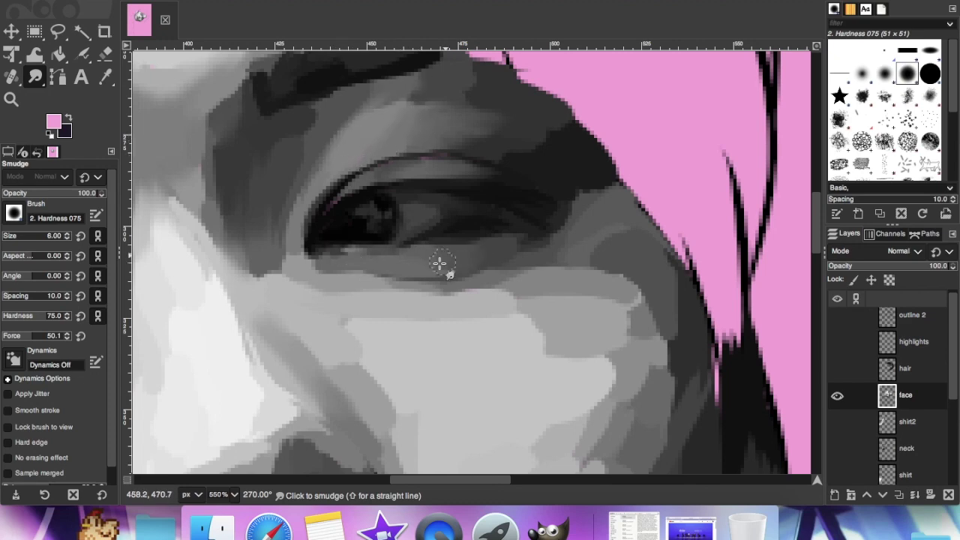
Set the smudge brush size to 14 and blend the light and grey patches of the right cheek
{"action": "left_click", "coordinate": [11, 238]}
{"action": "left_click", "coordinate": [8, 237]}
{"action": "scroll", "coordinate": [458, 257], "scroll_direction": "down", "scroll_amount": 5}
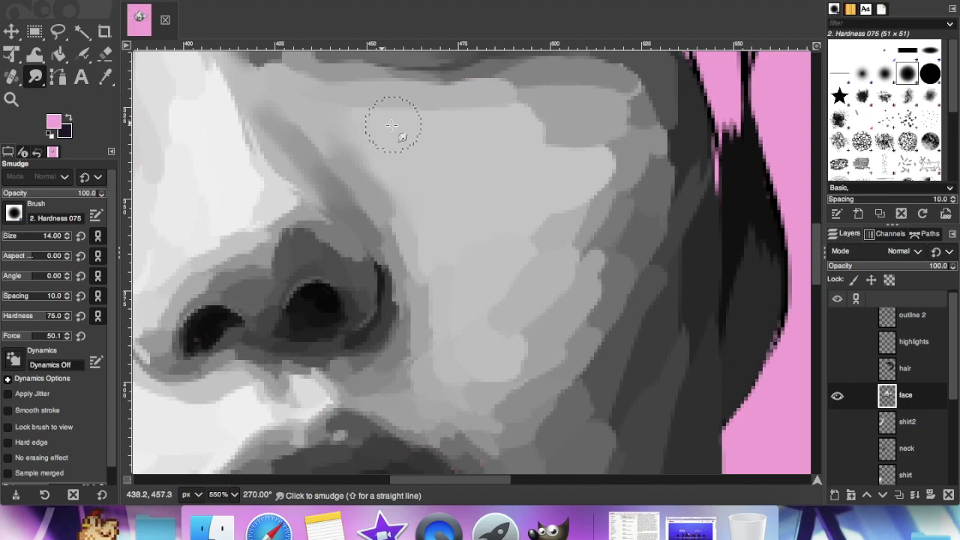
{"action": "mouse_move", "coordinate": [577, 117]}
{"action": "left_mouse_down"}
{"action": "mouse_move", "coordinate": [591, 123]}
{"action": "mouse_move", "coordinate": [510, 252]}
{"action": "mouse_move", "coordinate": [527, 272]}
{"action": "left_mouse_up"}
{"action": "key", "text": "XF86AudioLowerVolume"}
{"action": "scroll", "coordinate": [639, 82], "scroll_direction": "down", "scroll_amount": 2}
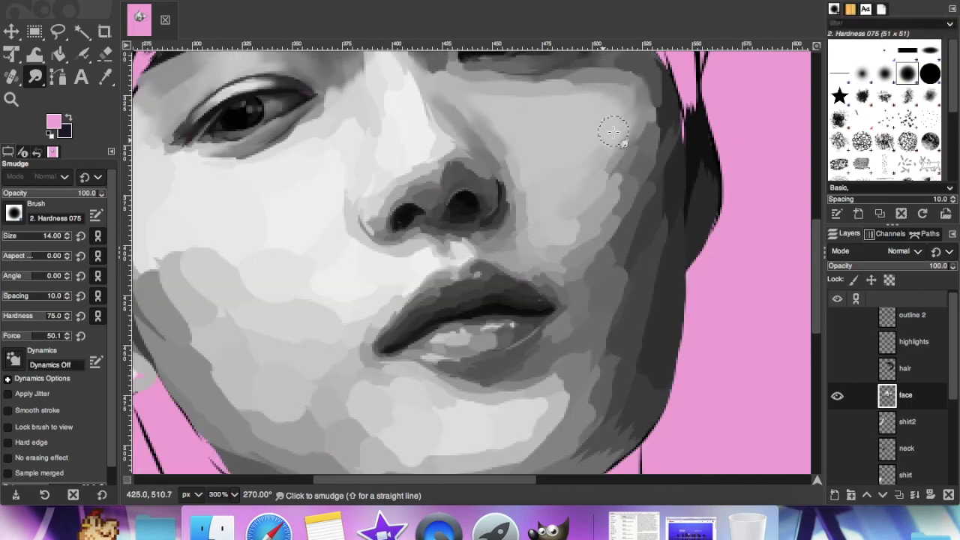
Smudge the dark shading along the right edge of the face into the cheek and beside the nose
{"action": "left_click_drag", "start_coordinate": [676, 126], "coordinate": [672, 146]}
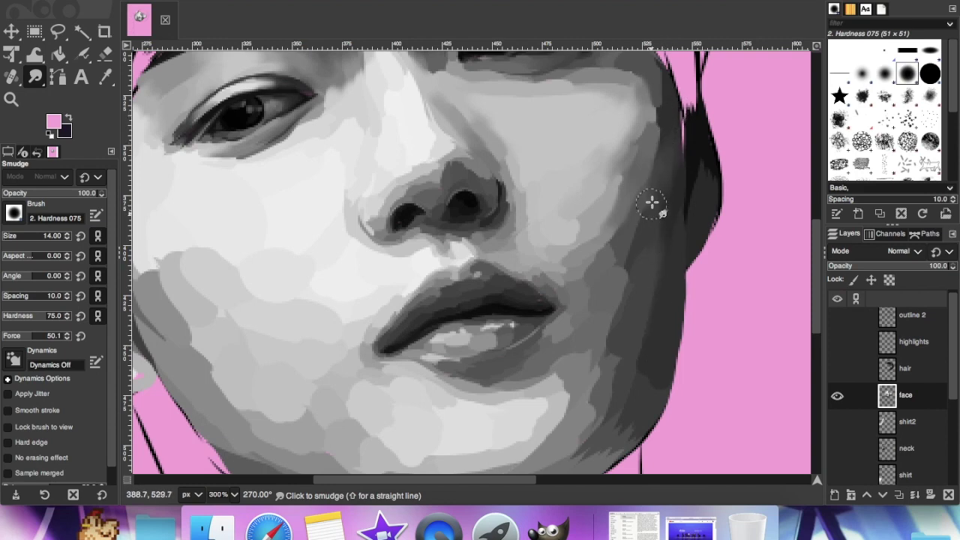
{"action": "scroll", "coordinate": [645, 187], "scroll_direction": "down", "scroll_amount": 2}
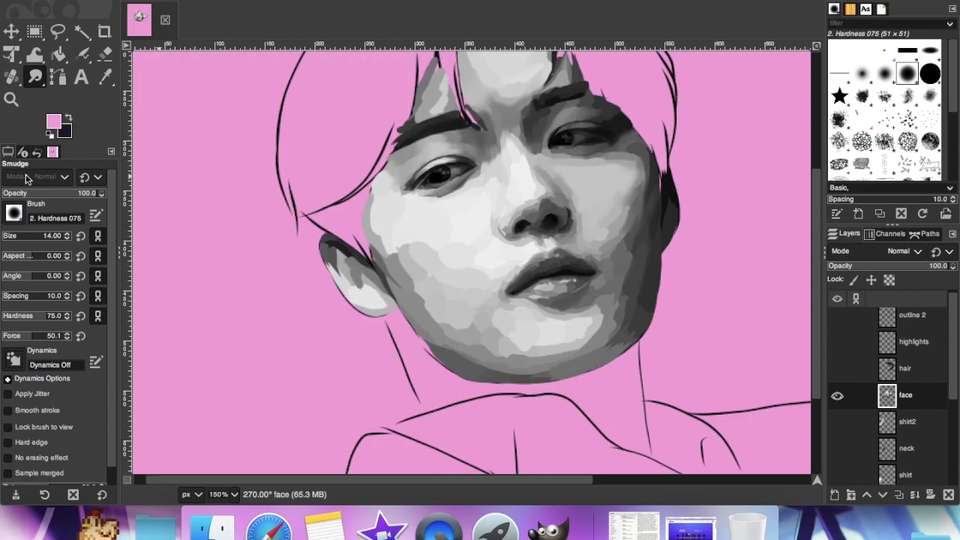
{"action": "scroll", "coordinate": [705, 255], "scroll_direction": "up", "scroll_amount": 2}
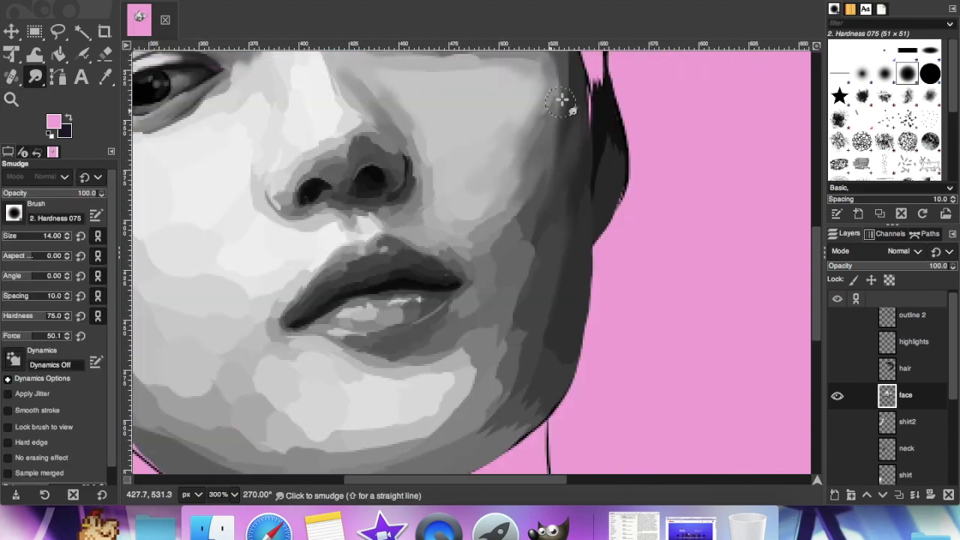
{"action": "mouse_move", "coordinate": [545, 125]}
{"action": "left_mouse_down"}
{"action": "mouse_move", "coordinate": [530, 107]}
{"action": "mouse_move", "coordinate": [540, 179]}
{"action": "mouse_move", "coordinate": [504, 251]}
{"action": "mouse_move", "coordinate": [528, 266]}
{"action": "left_mouse_up"}
{"action": "left_click_drag", "start_coordinate": [411, 160], "coordinate": [415, 180]}
Smudge the shading around the nostrils and the left wing of the nose
{"action": "scroll", "coordinate": [305, 267], "scroll_direction": "left", "scroll_amount": 3}
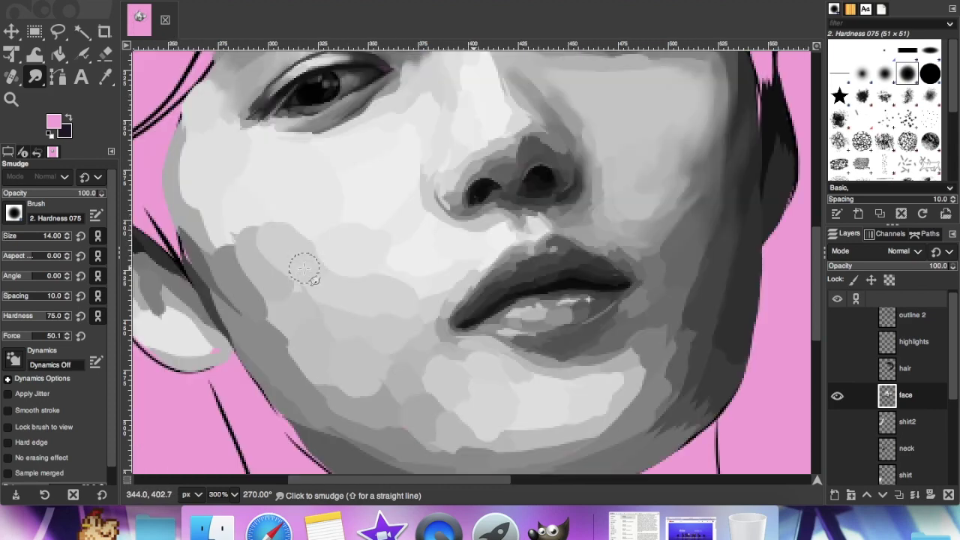
{"action": "scroll", "coordinate": [304, 268], "scroll_direction": "up", "scroll_amount": 2}
{"action": "left_click", "coordinate": [12, 99]}
{"action": "left_click", "coordinate": [552, 338]}
{"action": "left_click", "coordinate": [552, 337]}
{"action": "key", "text": "s"}
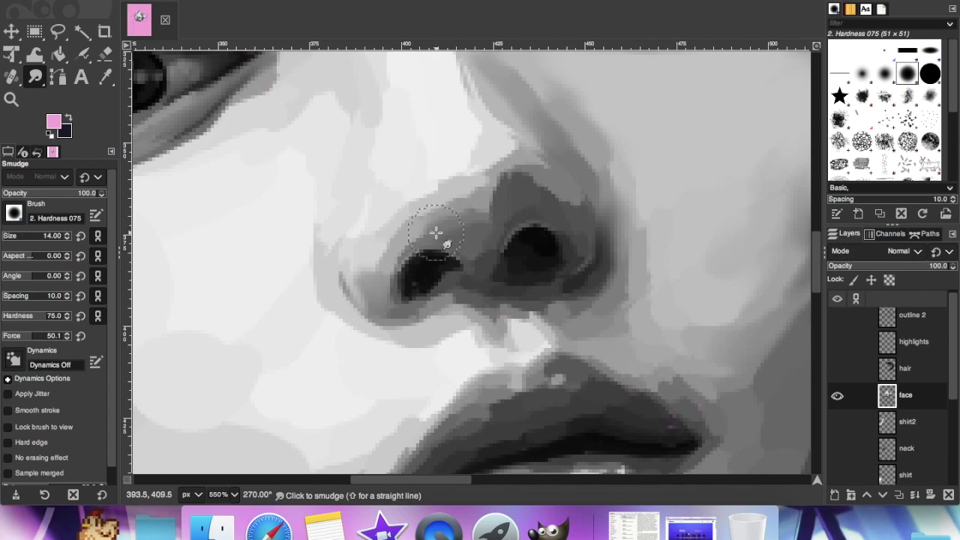
{"action": "key", "text": "minus"}
{"action": "key", "text": "minus"}
{"action": "key", "text": "minus"}
{"action": "key", "text": "minus"}
{"action": "scroll", "coordinate": [381, 221], "scroll_direction": "up", "scroll_amount": 3}
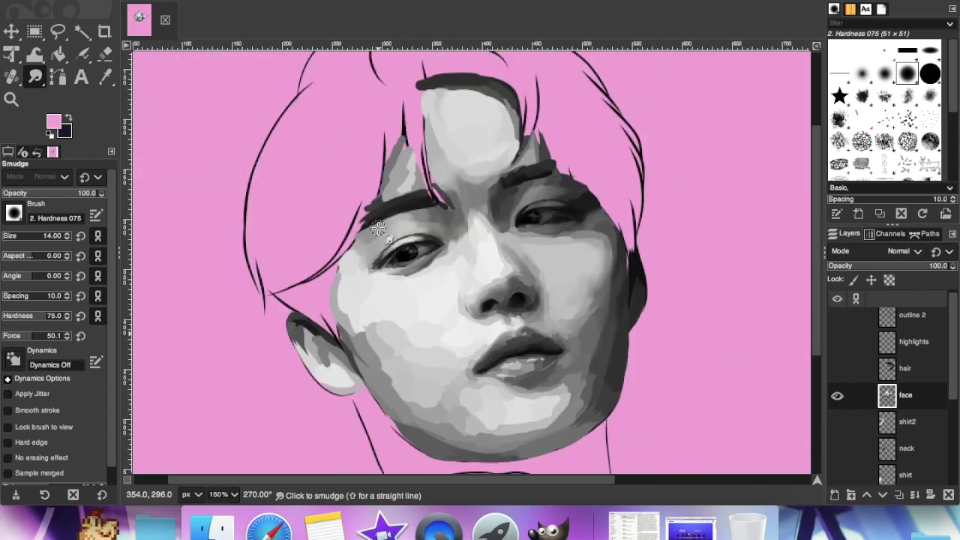
Blend the bright highlight of the nose tip into the darker shading above the nostrils
{"action": "left_click", "coordinate": [11, 99]}
{"action": "left_click", "coordinate": [514, 287]}
{"action": "left_click", "coordinate": [514, 287]}
{"action": "left_click", "coordinate": [514, 286]}
{"action": "left_click", "coordinate": [514, 286]}
{"action": "left_click", "coordinate": [515, 286]}
{"action": "left_click", "coordinate": [36, 79]}
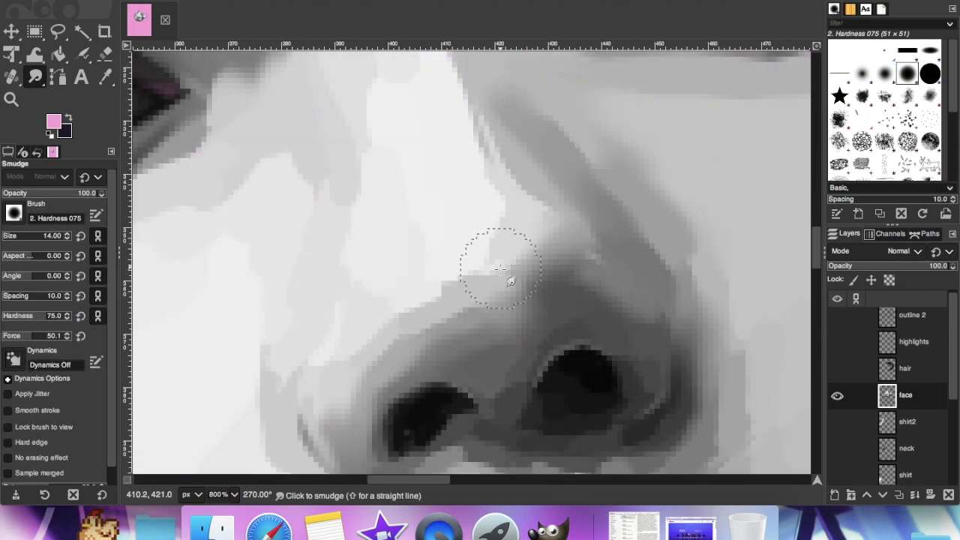
{"action": "key", "text": "minus"}
{"action": "key", "text": "minus"}
{"action": "key", "text": "minus"}
Smudge the outline of the upper lip and the mouth corners into the surrounding skin
{"action": "scroll", "coordinate": [459, 163], "scroll_direction": "down", "scroll_amount": 5}
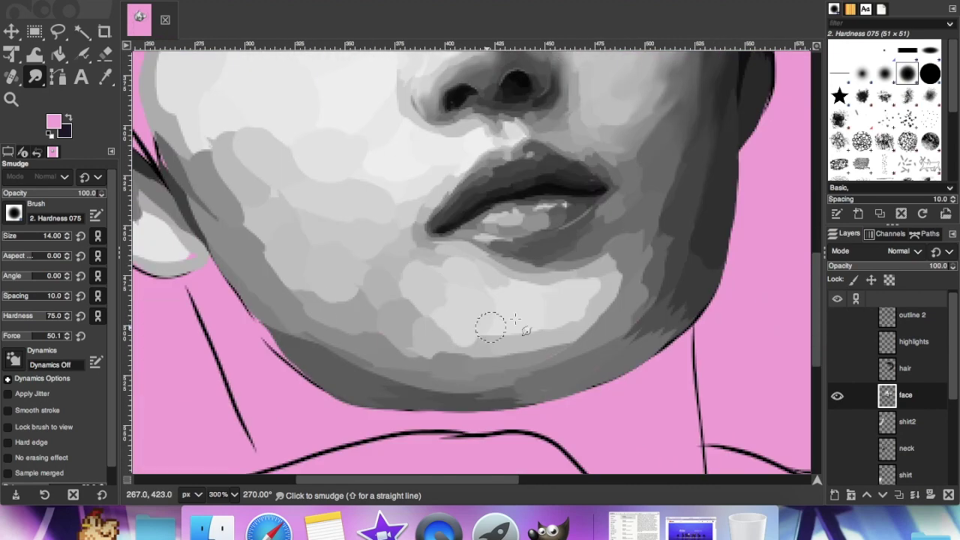
{"action": "left_click", "coordinate": [11, 100]}
{"action": "left_click", "coordinate": [529, 285]}
{"action": "left_click", "coordinate": [529, 285]}
{"action": "left_click", "coordinate": [36, 78]}
{"action": "mouse_move", "coordinate": [395, 257]}
{"action": "left_mouse_down"}
{"action": "mouse_move", "coordinate": [528, 188]}
{"action": "mouse_move", "coordinate": [694, 212]}
{"action": "mouse_move", "coordinate": [669, 173]}
{"action": "mouse_move", "coordinate": [735, 176]}
{"action": "left_mouse_up"}
{"action": "left_click_drag", "start_coordinate": [510, 177], "coordinate": [471, 188]}
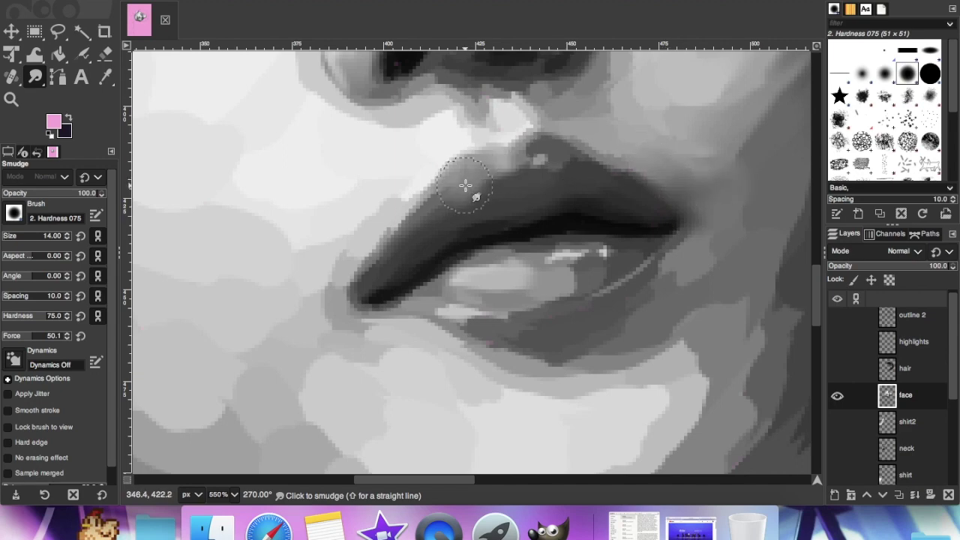
Soften the left nostril wing and the shadow beneath the nose with the Smudge tool
{"action": "key", "text": "2"}
{"action": "left_click", "coordinate": [11, 99]}
{"action": "left_click", "coordinate": [414, 198]}
{"action": "left_click", "coordinate": [414, 197]}
{"action": "left_click", "coordinate": [414, 198]}
{"action": "left_click", "coordinate": [36, 78]}
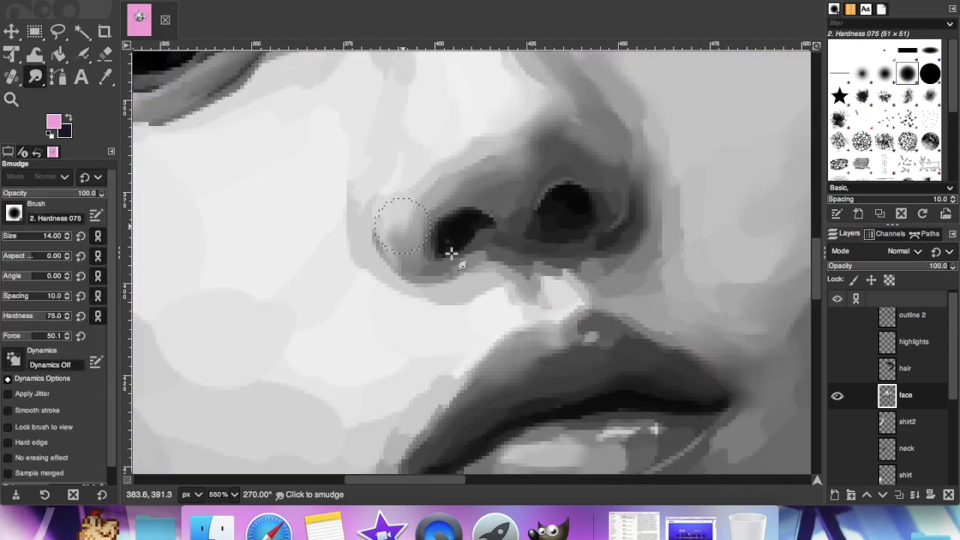
{"action": "left_click_drag", "start_coordinate": [521, 252], "coordinate": [598, 250]}
Set the smudge brush size to 21 and blend the shadow patches along the right jaw and lower cheek
{"action": "scroll", "coordinate": [509, 285], "scroll_direction": "down", "scroll_amount": 4}
{"action": "scroll", "coordinate": [508, 285], "scroll_direction": "right", "scroll_amount": 5}
{"action": "scroll", "coordinate": [509, 285], "scroll_direction": "down", "scroll_amount": 2}
{"action": "left_click", "coordinate": [11, 235]}
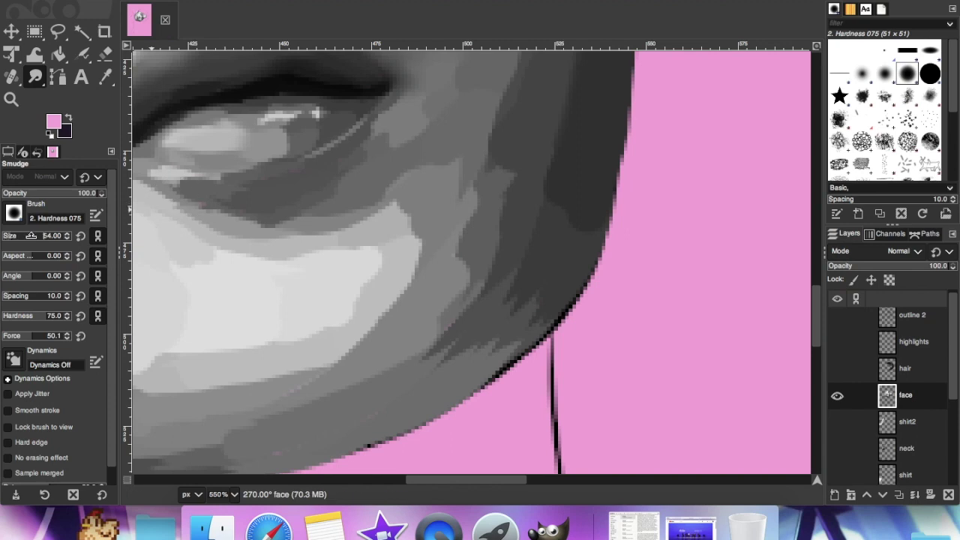
{"action": "left_click", "coordinate": [7, 235]}
{"action": "key", "text": "minus"}
{"action": "key", "text": "minus"}
{"action": "mouse_move", "coordinate": [538, 207]}
{"action": "left_mouse_down"}
{"action": "mouse_move", "coordinate": [507, 195]}
{"action": "mouse_move", "coordinate": [471, 247]}
{"action": "mouse_move", "coordinate": [505, 172]}
{"action": "mouse_move", "coordinate": [444, 156]}
{"action": "left_mouse_up"}
{"action": "key", "text": "minus"}
{"action": "key", "text": "minus"}
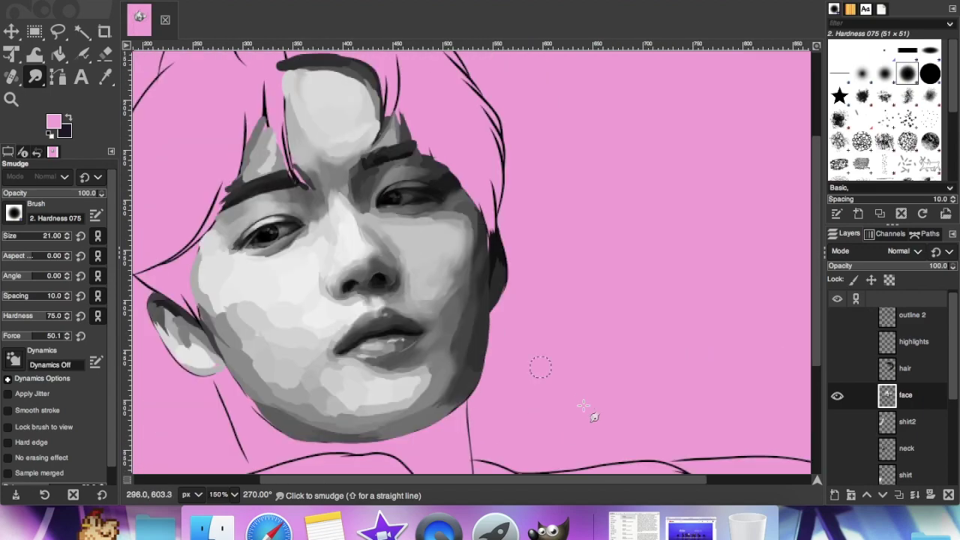
Switch to the YouTube browser window, close the first video's tab and minimise the window
{"action": "left_click", "coordinate": [690, 529]}
{"action": "left_click", "coordinate": [292, 18]}
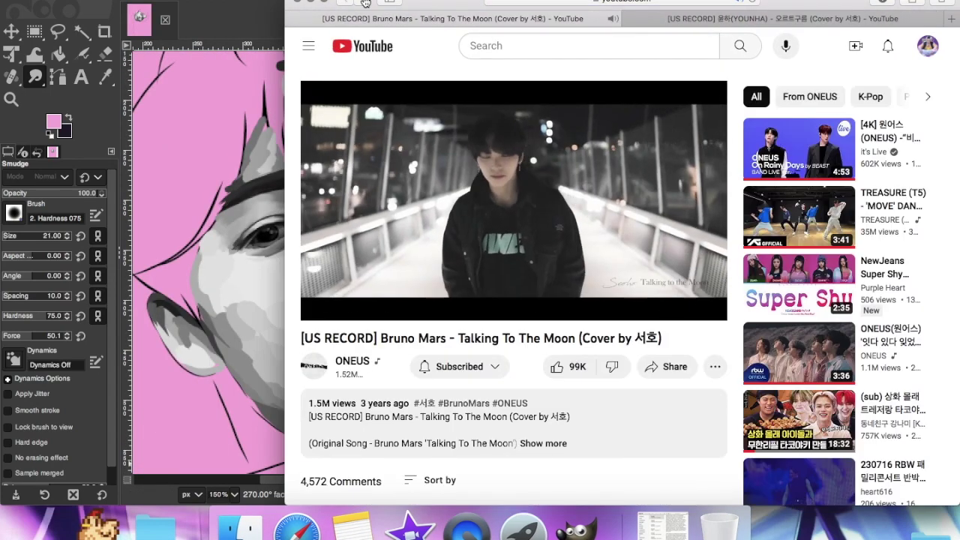
{"action": "key", "text": "super+m"}
Smudge the grey patches of the left cheek into a smooth gradient towards the face's outer edge
{"action": "left_click", "coordinate": [11, 99]}
{"action": "double_click", "coordinate": [234, 190]}
{"action": "left_click", "coordinate": [34, 77]}
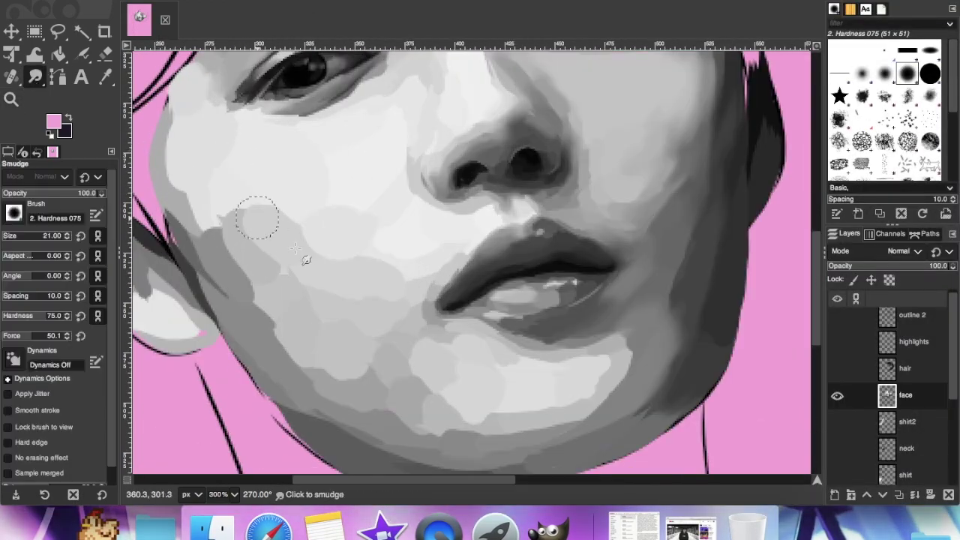
{"action": "left_click_drag", "start_coordinate": [273, 214], "coordinate": [238, 213]}
{"action": "mouse_move", "coordinate": [294, 255]}
{"action": "left_mouse_down"}
{"action": "mouse_move", "coordinate": [214, 208]}
{"action": "mouse_move", "coordinate": [189, 207]}
{"action": "mouse_move", "coordinate": [174, 148]}
{"action": "left_mouse_up"}
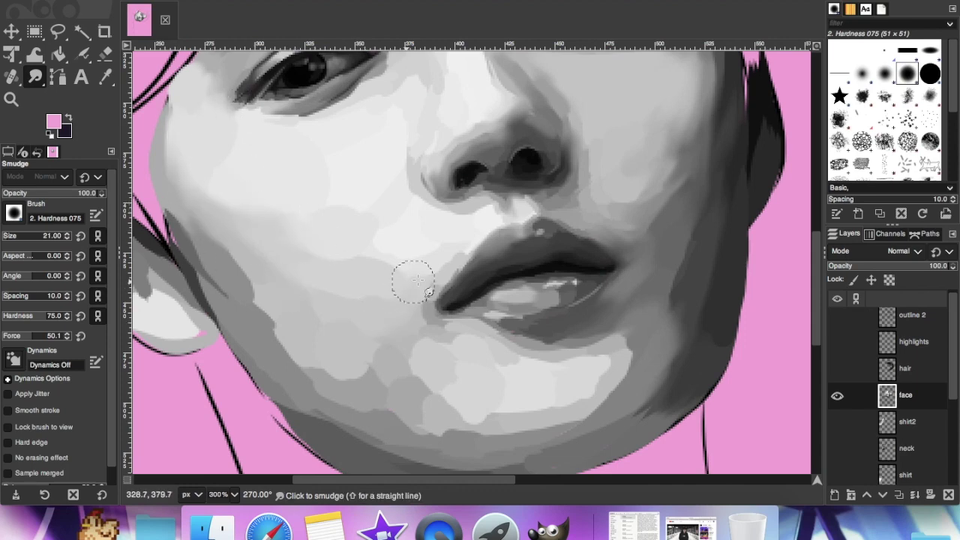
Set the smudge brush size to 25 and blend the tone patches across the chin and lower left cheek
{"action": "scroll", "coordinate": [225, 248], "scroll_direction": "down", "scroll_amount": 3}
{"action": "left_click", "coordinate": [68, 235]}
{"action": "mouse_move", "coordinate": [397, 267]}
{"action": "left_mouse_down"}
{"action": "mouse_move", "coordinate": [467, 245]}
{"action": "mouse_move", "coordinate": [455, 307]}
{"action": "mouse_move", "coordinate": [282, 228]}
{"action": "mouse_move", "coordinate": [450, 337]}
{"action": "mouse_move", "coordinate": [567, 318]}
{"action": "mouse_move", "coordinate": [537, 300]}
{"action": "mouse_move", "coordinate": [621, 242]}
{"action": "left_mouse_up"}
{"action": "scroll", "coordinate": [459, 357], "scroll_direction": "down", "scroll_amount": 2}
{"action": "scroll", "coordinate": [262, 225], "scroll_direction": "up", "scroll_amount": 2}
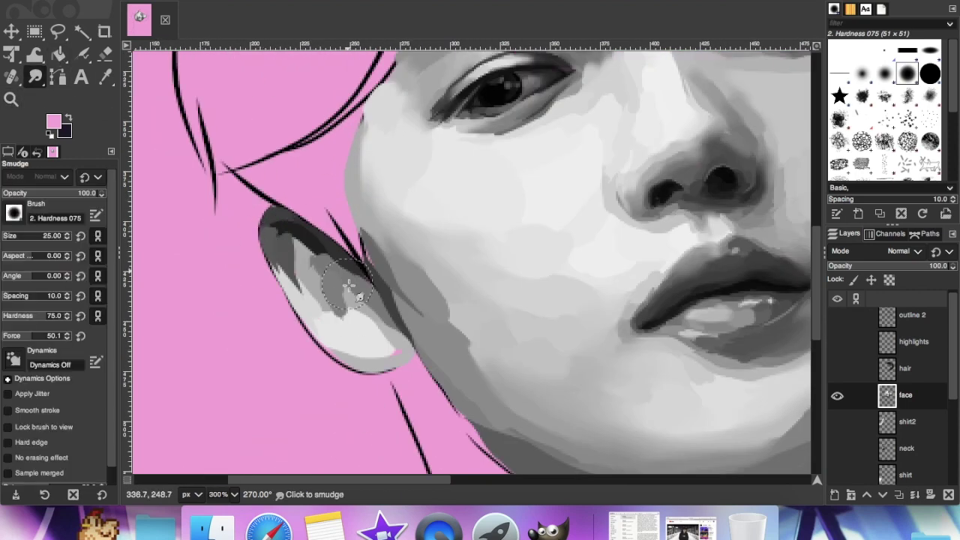
Smudge the grey patches inside the left ear into a smooth gradient
{"action": "left_click_drag", "start_coordinate": [299, 264], "coordinate": [329, 307]}
{"action": "scroll", "coordinate": [302, 279], "scroll_direction": "down", "scroll_amount": 2}
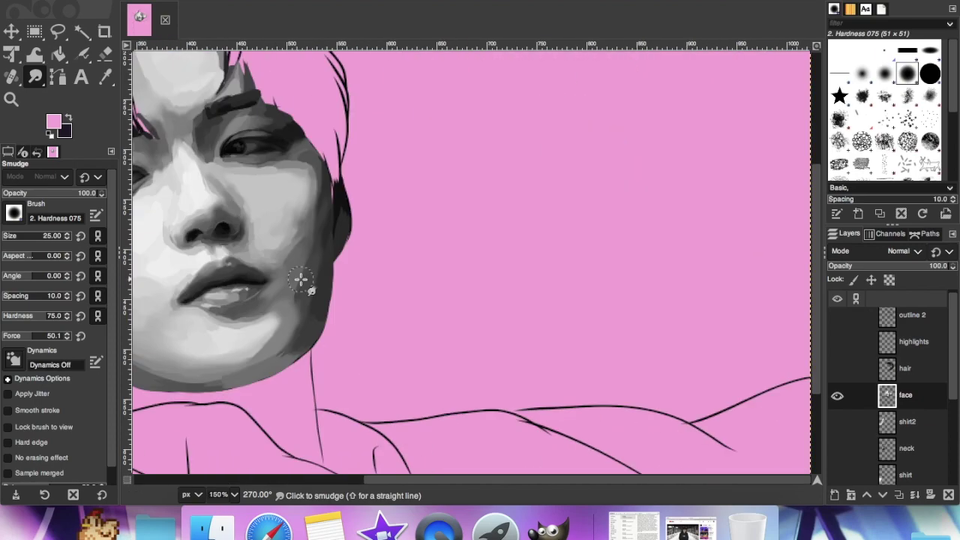
{"action": "scroll", "coordinate": [301, 279], "scroll_direction": "left", "scroll_amount": 5}
{"action": "scroll", "coordinate": [863, 387], "scroll_direction": "down", "scroll_amount": 1}
{"action": "scroll", "coordinate": [279, 73], "scroll_direction": "down", "scroll_amount": 1}
Reset the canvas rotation, set the smudge brush size to 16 and blend the dark shading around the right eye
{"action": "left_click", "coordinate": [176, 1]}
{"action": "mouse_move", "coordinate": [217, 43]}
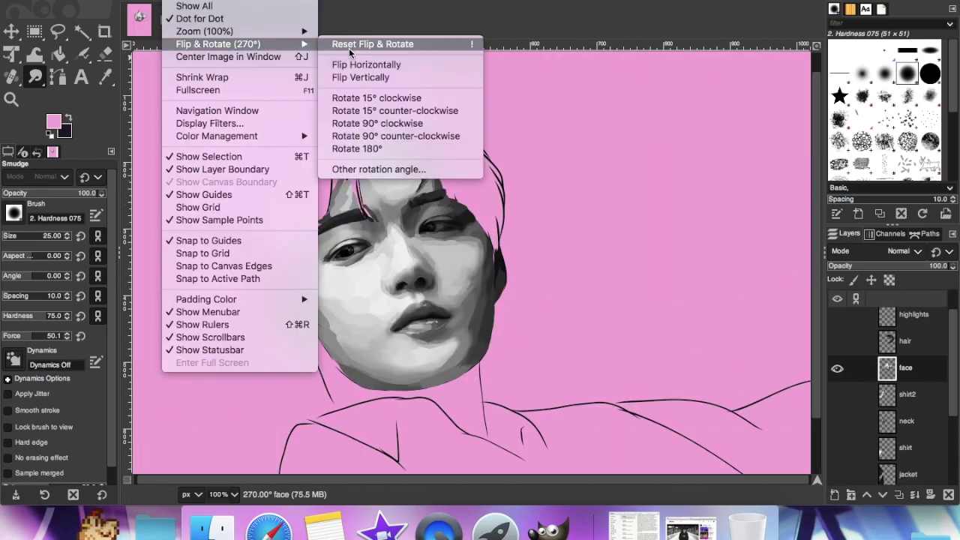
{"action": "left_click", "coordinate": [349, 47]}
{"action": "scroll", "coordinate": [356, 157], "scroll_direction": "down", "scroll_amount": 3}
{"action": "scroll", "coordinate": [357, 158], "scroll_direction": "up", "scroll_amount": 5}
{"action": "scroll", "coordinate": [520, 317], "scroll_direction": "up", "scroll_amount": 5}
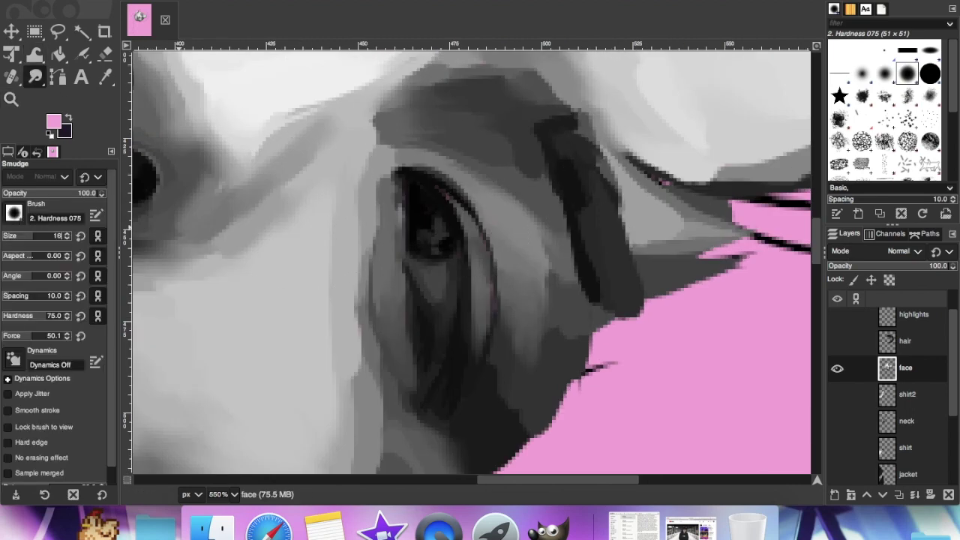
{"action": "scroll", "coordinate": [607, 278], "scroll_direction": "down", "scroll_amount": 4}
Isolate the neck layer by showing it and hiding face and lineart1, with the canvas rotated 90° counter-clockwise
{"action": "left_click", "coordinate": [837, 422]}
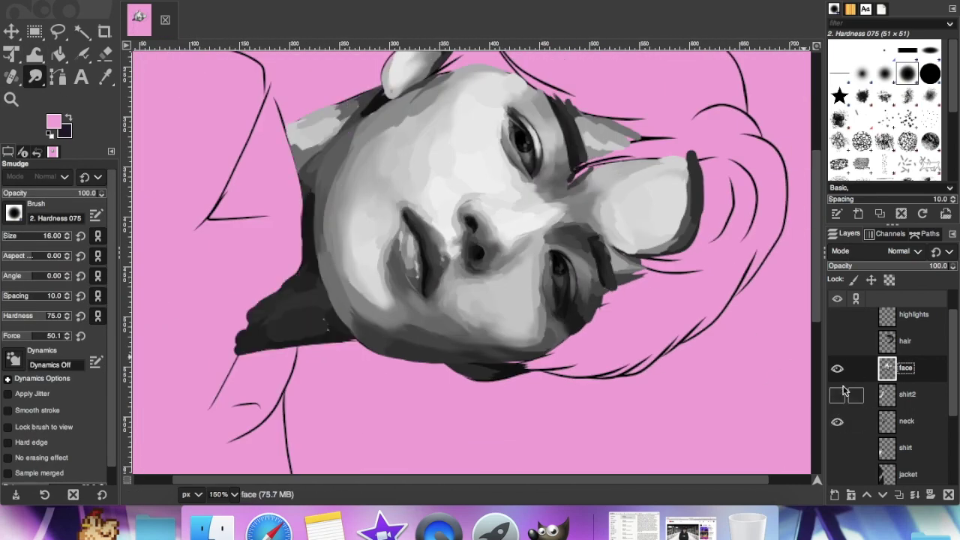
{"action": "left_click", "coordinate": [837, 369]}
{"action": "left_click", "coordinate": [176, 1]}
{"action": "mouse_move", "coordinate": [216, 42]}
{"action": "left_click", "coordinate": [399, 135]}
{"action": "scroll", "coordinate": [857, 453], "scroll_direction": "down", "scroll_amount": 3}
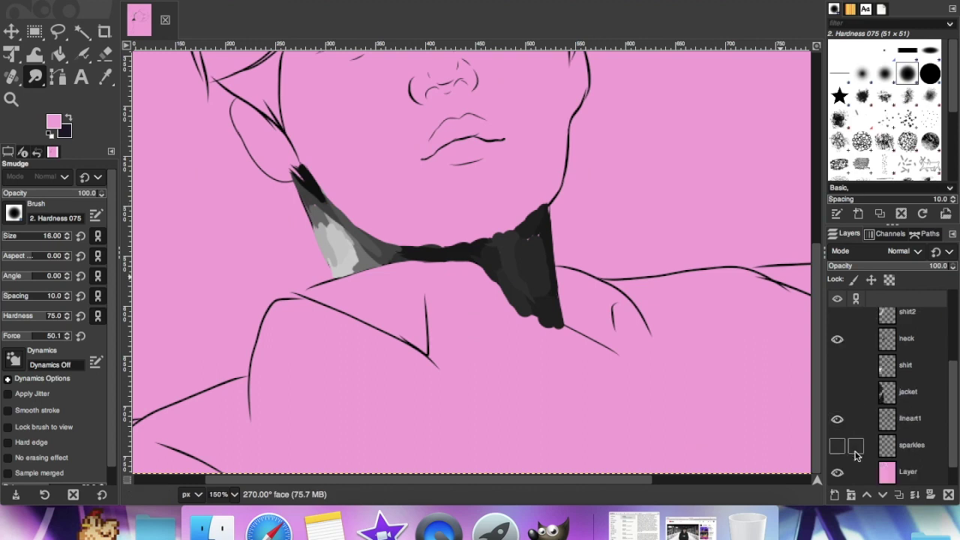
{"action": "scroll", "coordinate": [856, 456], "scroll_direction": "down", "scroll_amount": 1}
{"action": "left_click", "coordinate": [837, 393]}
Make the neck layer active and smudge the grey patches on the neck's left side below the ear
{"action": "left_click", "coordinate": [11, 99]}
{"action": "left_click", "coordinate": [306, 190]}
{"action": "left_click", "coordinate": [306, 190]}
{"action": "left_click", "coordinate": [306, 189]}
{"action": "left_click", "coordinate": [34, 77]}
{"action": "left_click", "coordinate": [338, 218]}
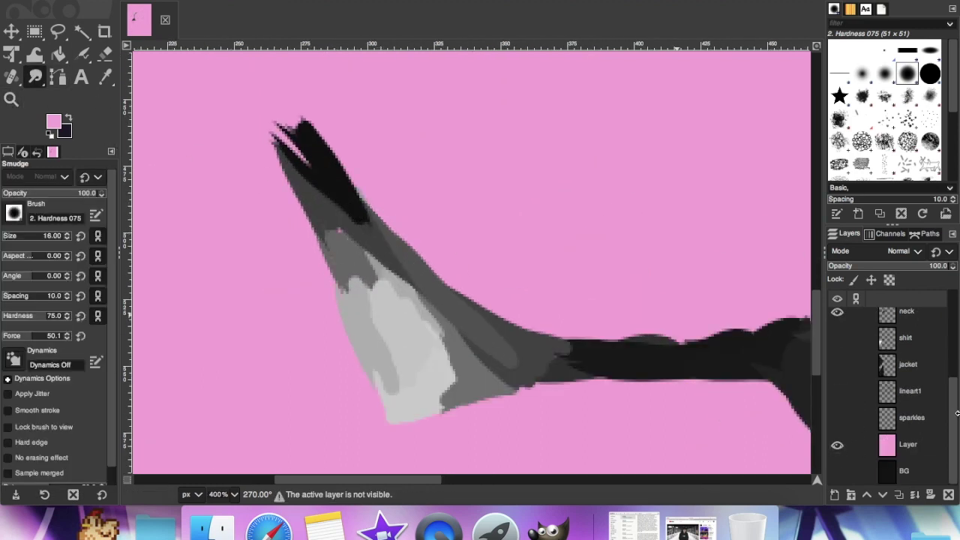
{"action": "scroll", "coordinate": [904, 386], "scroll_direction": "up", "scroll_amount": 2}
{"action": "left_click", "coordinate": [901, 366]}
{"action": "mouse_move", "coordinate": [343, 220]}
{"action": "left_mouse_down"}
{"action": "mouse_move", "coordinate": [336, 230]}
{"action": "mouse_move", "coordinate": [465, 373]}
{"action": "mouse_move", "coordinate": [441, 375]}
{"action": "mouse_move", "coordinate": [540, 358]}
{"action": "mouse_move", "coordinate": [440, 393]}
{"action": "mouse_move", "coordinate": [365, 266]}
{"action": "mouse_move", "coordinate": [394, 319]}
{"action": "mouse_move", "coordinate": [388, 385]}
{"action": "left_mouse_up"}
Smudge the dark tone patches on the right side of the neck into an even shadow
{"action": "scroll", "coordinate": [529, 360], "scroll_direction": "right", "scroll_amount": 8}
{"action": "mouse_move", "coordinate": [454, 318]}
{"action": "left_mouse_down"}
{"action": "mouse_move", "coordinate": [428, 293]}
{"action": "mouse_move", "coordinate": [391, 332]}
{"action": "left_mouse_up"}
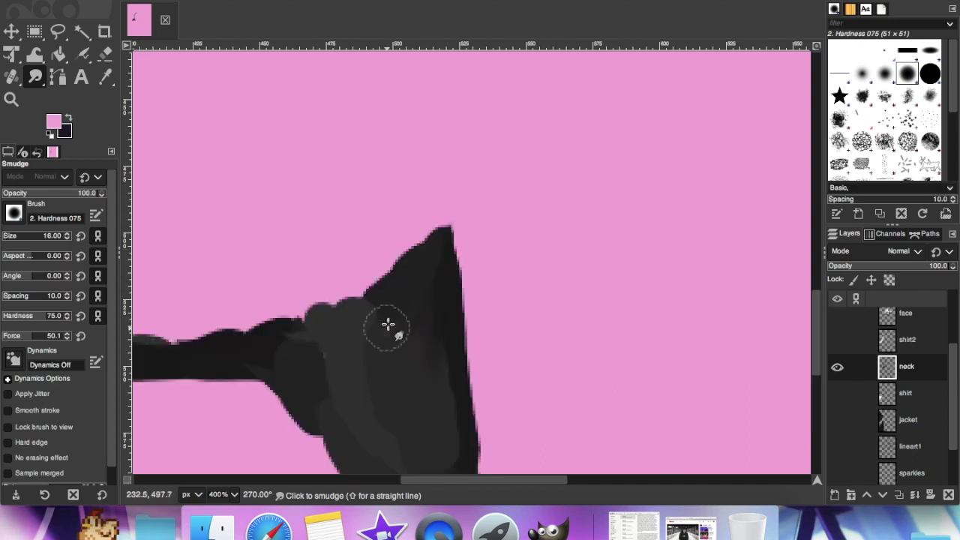
{"action": "scroll", "coordinate": [391, 330], "scroll_direction": "down", "scroll_amount": 5}
{"action": "mouse_move", "coordinate": [347, 163]}
{"action": "left_mouse_down"}
{"action": "mouse_move", "coordinate": [352, 123]}
{"action": "mouse_move", "coordinate": [265, 145]}
{"action": "mouse_move", "coordinate": [387, 236]}
{"action": "left_mouse_up"}
Make the lineart1 and face layers visible again
{"action": "key", "text": "2"}
{"action": "left_click", "coordinate": [838, 448]}
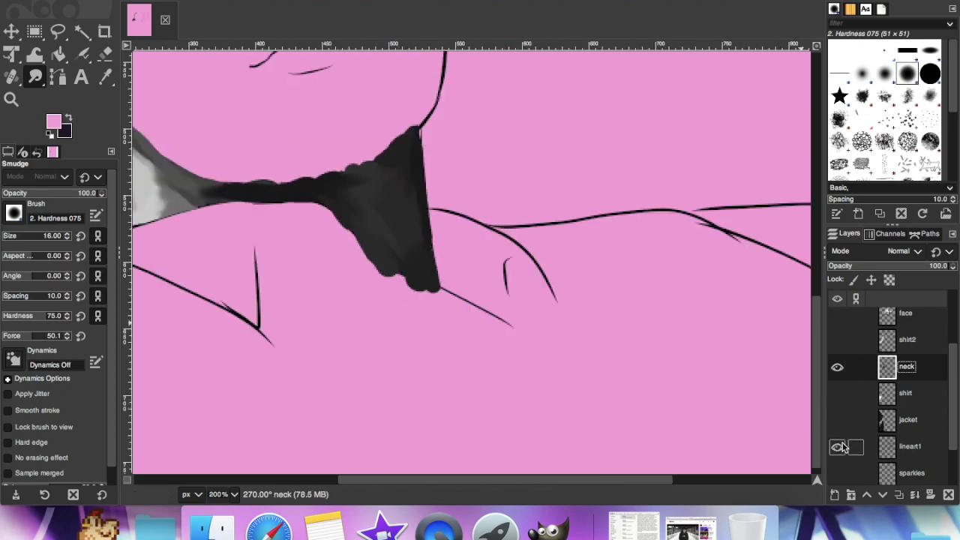
{"action": "scroll", "coordinate": [638, 325], "scroll_direction": "up", "scroll_amount": 8}
{"action": "scroll", "coordinate": [638, 326], "scroll_direction": "left", "scroll_amount": 5}
{"action": "scroll", "coordinate": [841, 343], "scroll_direction": "up", "scroll_amount": 1}
{"action": "left_click", "coordinate": [838, 342]}
{"action": "key", "text": "1"}
{"action": "scroll", "coordinate": [648, 458], "scroll_direction": "down", "scroll_amount": 4}
Restore the minimised YouTube browser window and return to the portrait in GIMP
{"action": "left_click", "coordinate": [690, 526]}
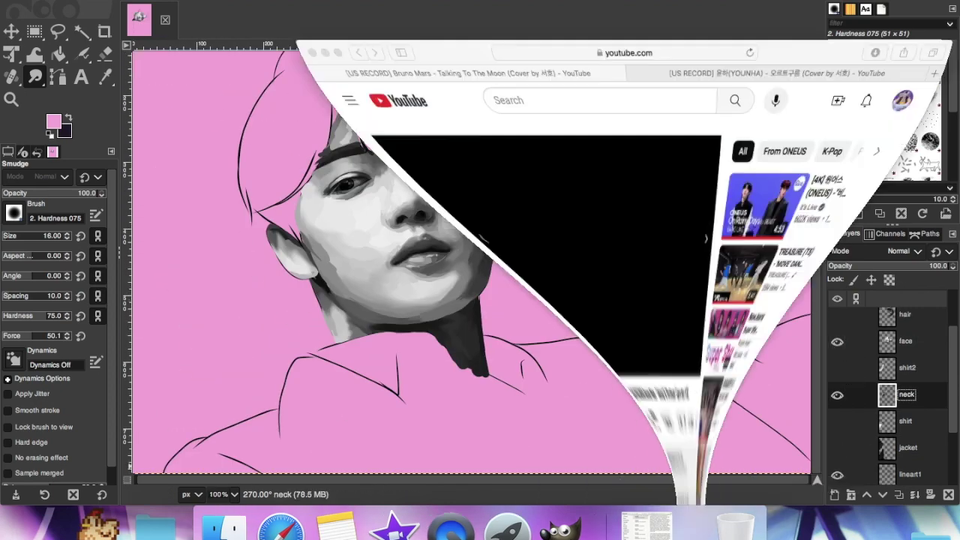
{"action": "left_click", "coordinate": [228, 244]}
{"action": "scroll", "coordinate": [845, 419], "scroll_direction": "down", "scroll_amount": 1}
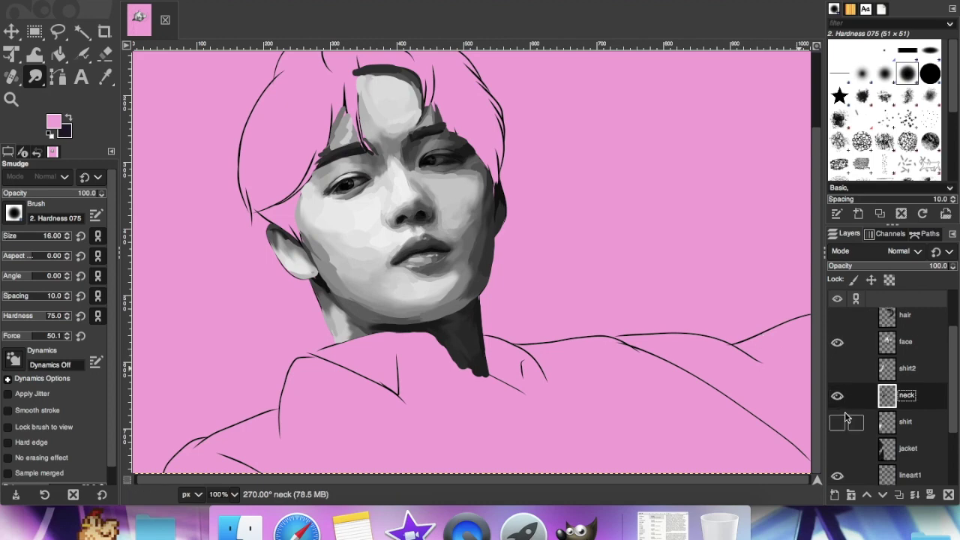
Show the hair layer and make it the active layer
{"action": "scroll", "coordinate": [841, 390], "scroll_direction": "up", "scroll_amount": 2}
{"action": "left_click", "coordinate": [837, 343]}
{"action": "scroll", "coordinate": [838, 383], "scroll_direction": "up", "scroll_amount": 1}
{"action": "left_click", "coordinate": [902, 377]}
{"action": "scroll", "coordinate": [653, 326], "scroll_direction": "up", "scroll_amount": 3}
{"action": "key", "text": "z"}
{"action": "left_click", "coordinate": [266, 237]}
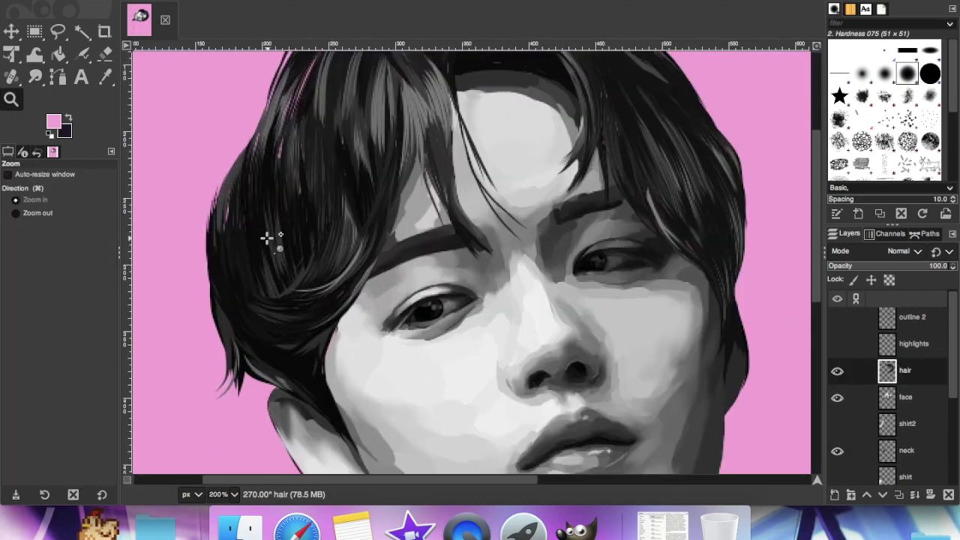
Create a new layer named hair2 directly above the face layer
{"action": "left_click", "coordinate": [905, 397]}
{"action": "left_click", "coordinate": [834, 495]}
{"action": "left_click", "coordinate": [925, 491]}
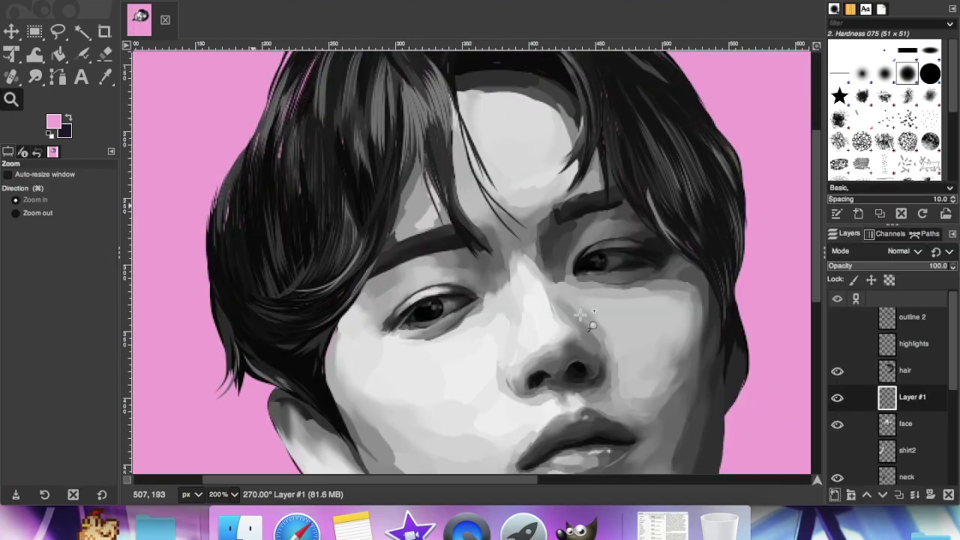
{"action": "type", "text": "hai42"}
{"action": "key", "text": "Return"}
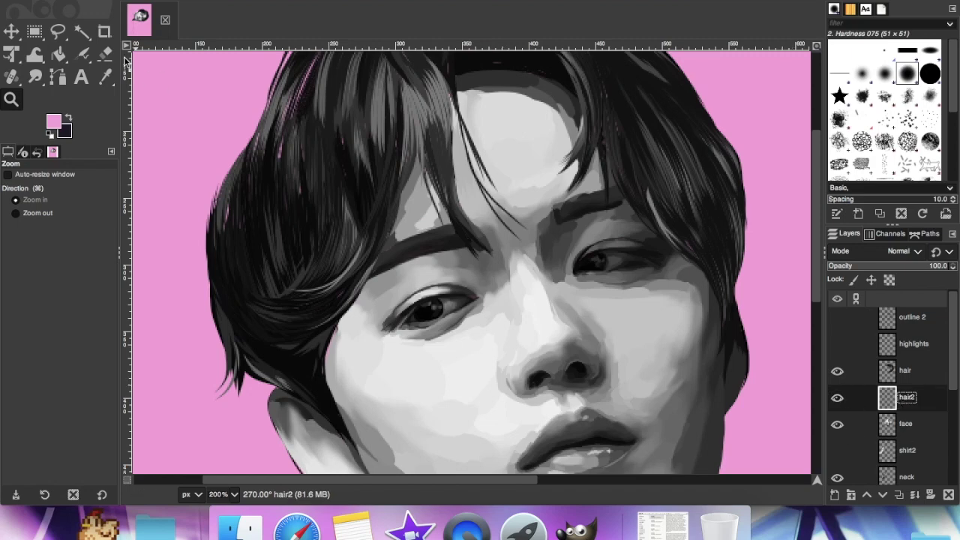
Airbrush the gaps behind the hair on hair2 with a dark grey sampled from the hair, and merge the hair layer down onto it
{"action": "left_click", "coordinate": [105, 76]}
{"action": "left_click", "coordinate": [321, 175]}
{"action": "left_click", "coordinate": [82, 54]}
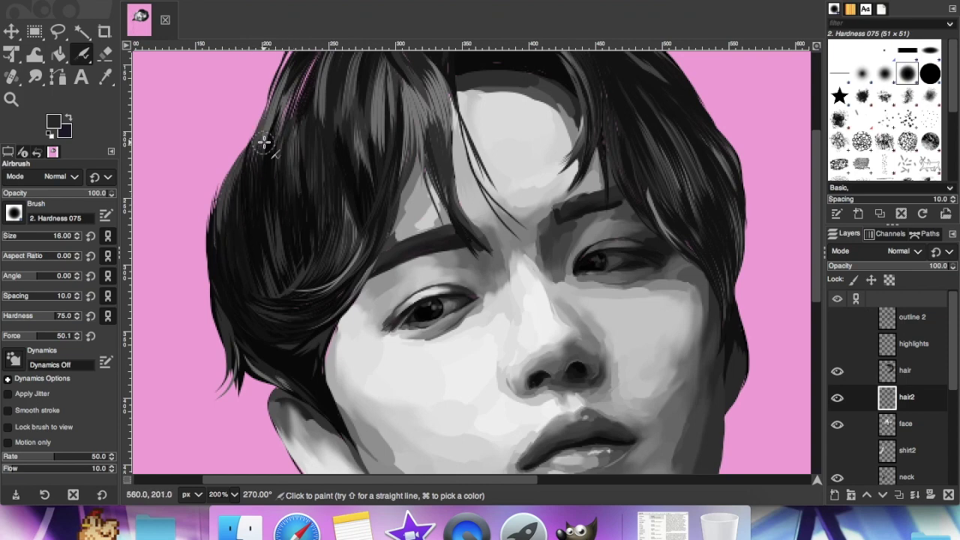
{"action": "scroll", "coordinate": [264, 143], "scroll_direction": "up", "scroll_amount": 5}
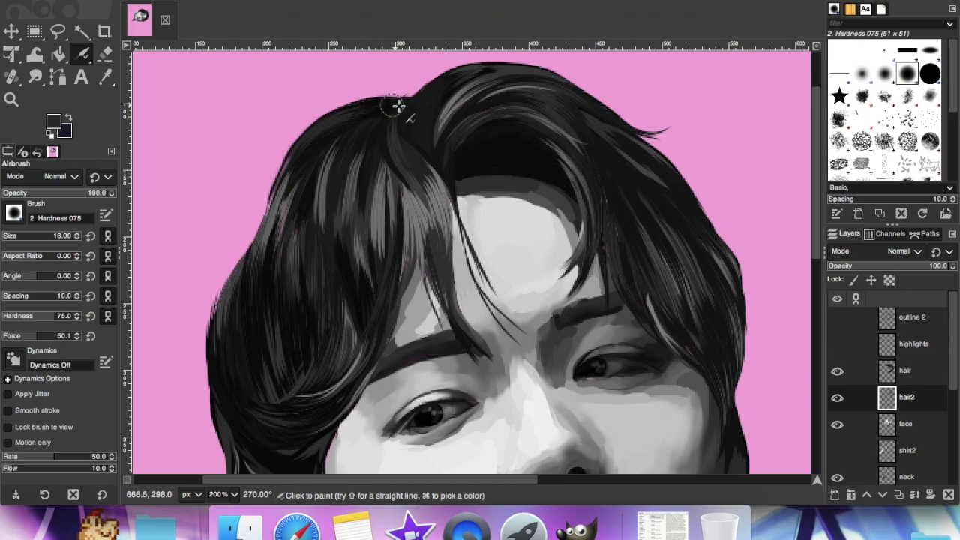
{"action": "scroll", "coordinate": [606, 243], "scroll_direction": "down", "scroll_amount": 10}
{"action": "scroll", "coordinate": [606, 242], "scroll_direction": "right", "scroll_amount": 8}
{"action": "scroll", "coordinate": [522, 246], "scroll_direction": "up", "scroll_amount": 5}
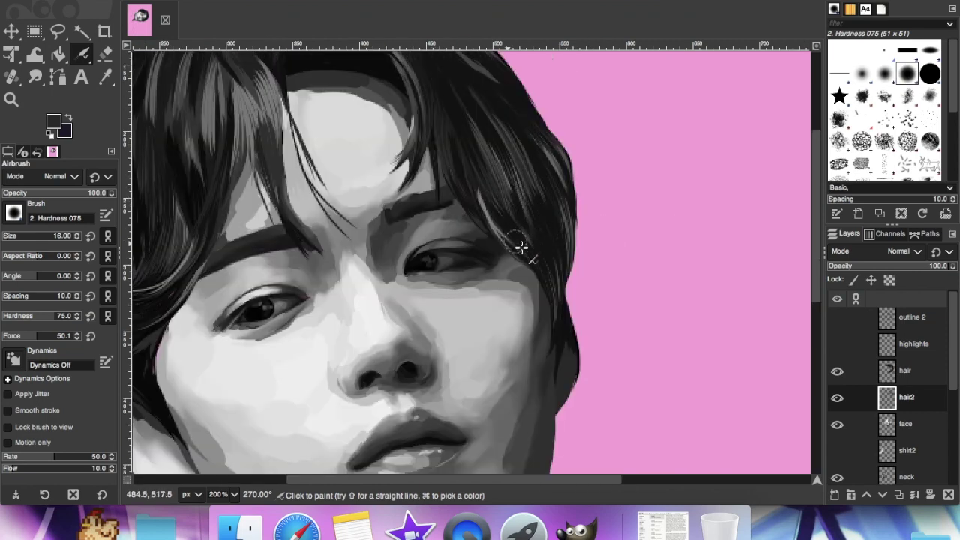
{"action": "scroll", "coordinate": [557, 274], "scroll_direction": "down", "scroll_amount": 6}
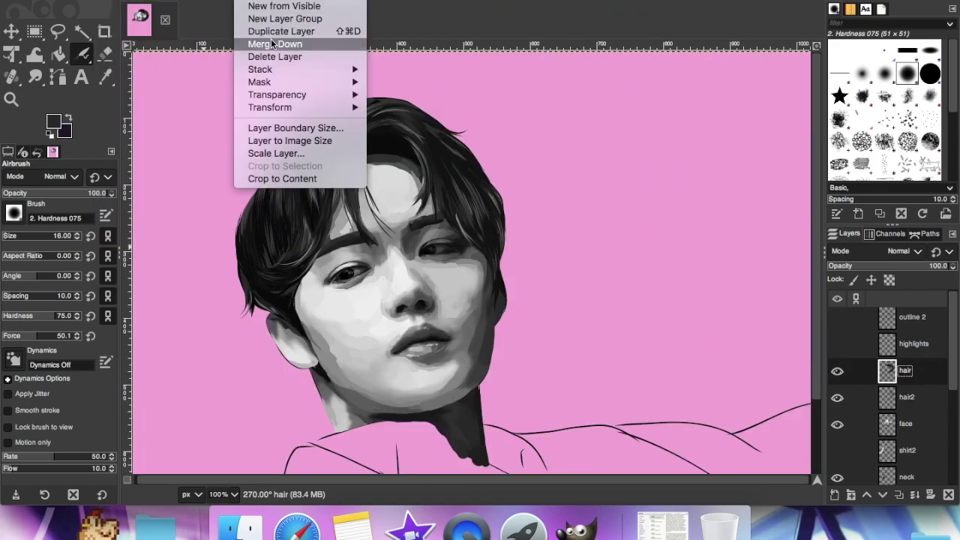
{"action": "left_click", "coordinate": [270, 44]}
Try to smudge the hair strands near the parting with a brush size of 14, and undo the strokes
{"action": "key", "text": "z"}
{"action": "left_click", "coordinate": [279, 177]}
{"action": "left_click", "coordinate": [278, 177]}
{"action": "left_click", "coordinate": [277, 134]}
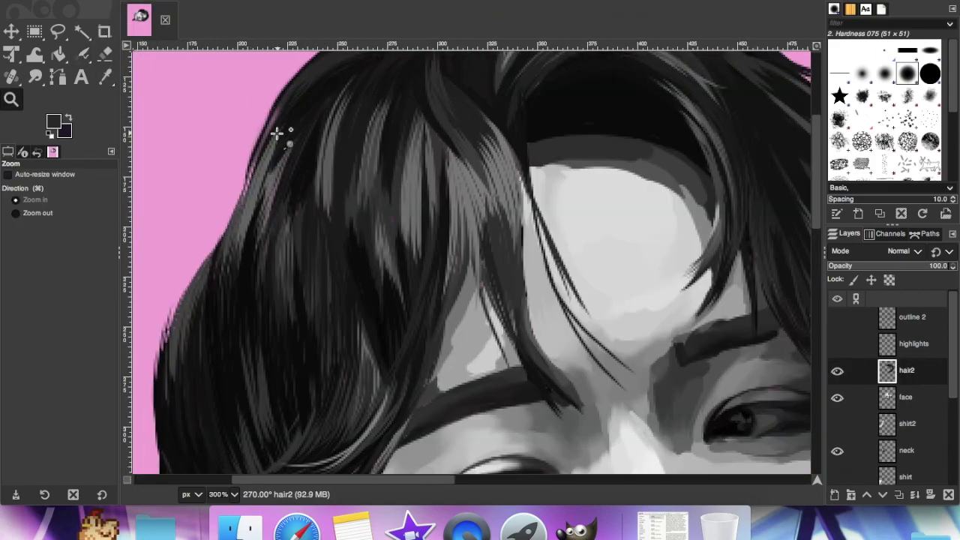
{"action": "scroll", "coordinate": [277, 134], "scroll_direction": "right", "scroll_amount": 5}
{"action": "scroll", "coordinate": [276, 133], "scroll_direction": "up", "scroll_amount": 3}
{"action": "left_click", "coordinate": [35, 78]}
{"action": "left_click", "coordinate": [67, 238]}
{"action": "left_click", "coordinate": [68, 238]}
{"action": "left_click_drag", "start_coordinate": [334, 275], "coordinate": [286, 203]}
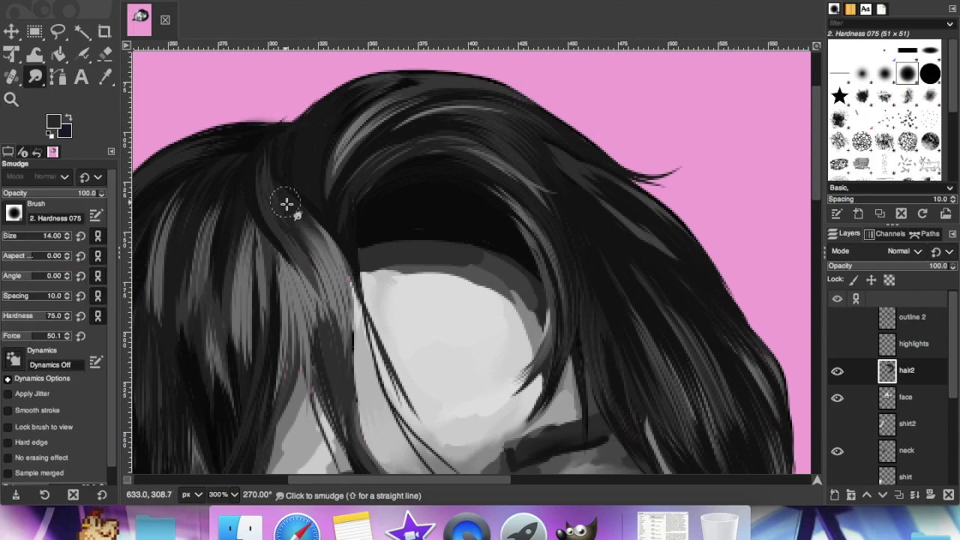
{"action": "key", "text": "ctrl+z"}
{"action": "key", "text": "ctrl+z"}
Set the smudge brush size to 4 and blend the grey strands of the fringe and the hair's left side
{"action": "left_click_drag", "start_coordinate": [61, 236], "coordinate": [6, 235]}
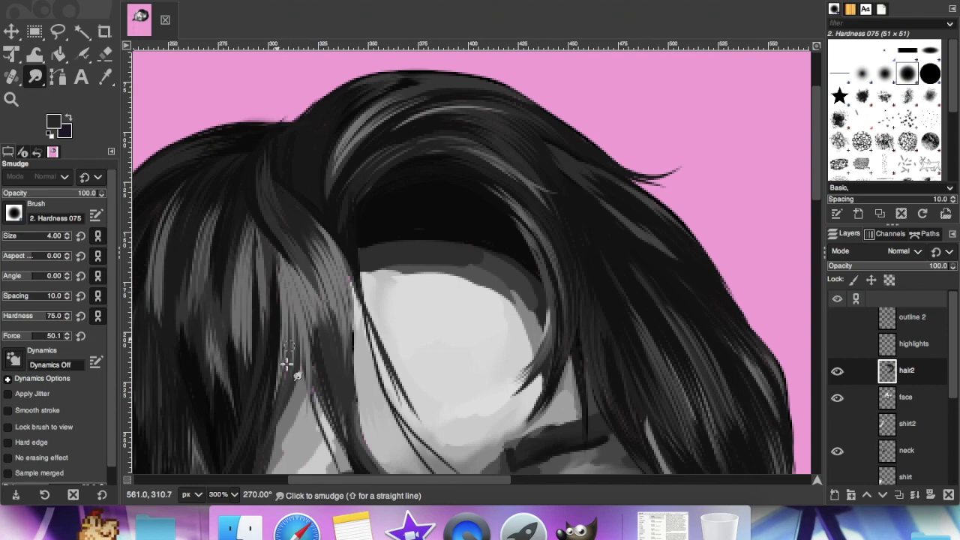
{"action": "scroll", "coordinate": [254, 368], "scroll_direction": "left", "scroll_amount": 5}
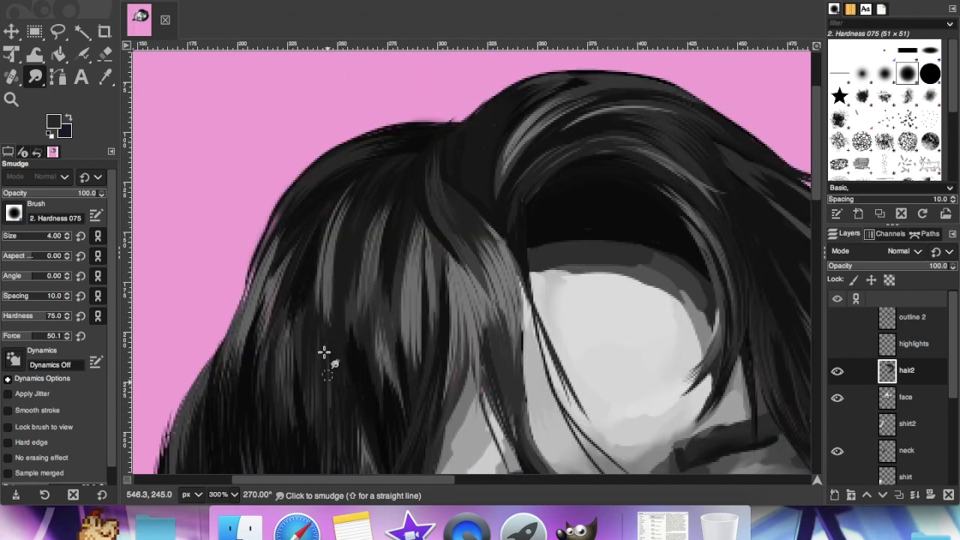
{"action": "scroll", "coordinate": [338, 308], "scroll_direction": "down", "scroll_amount": 3}
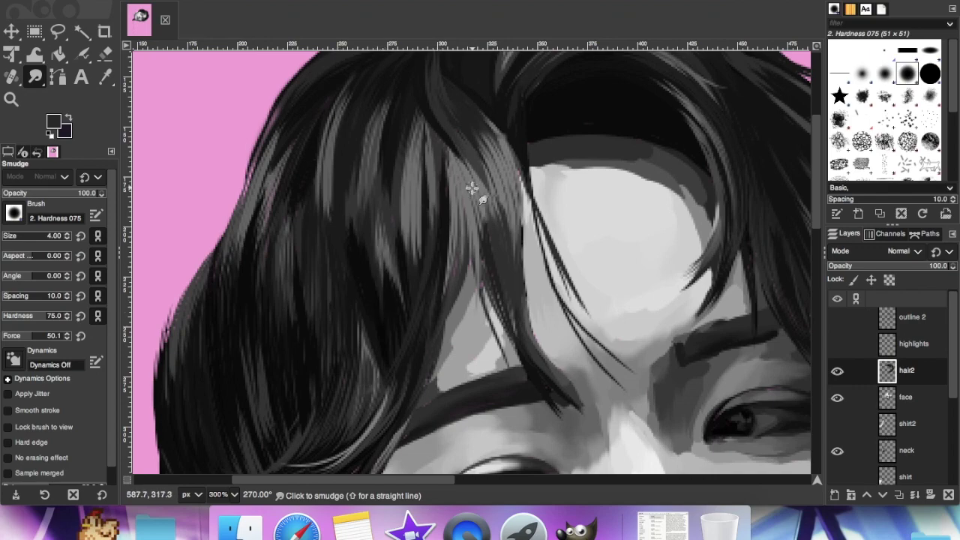
{"action": "scroll", "coordinate": [456, 291], "scroll_direction": "down", "scroll_amount": 1}
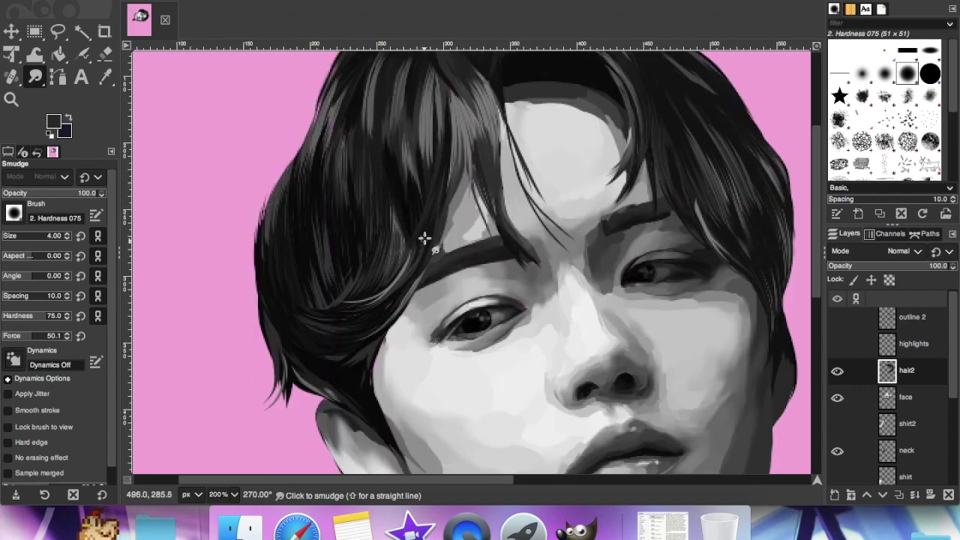
{"action": "scroll", "coordinate": [356, 324], "scroll_direction": "up", "scroll_amount": 2}
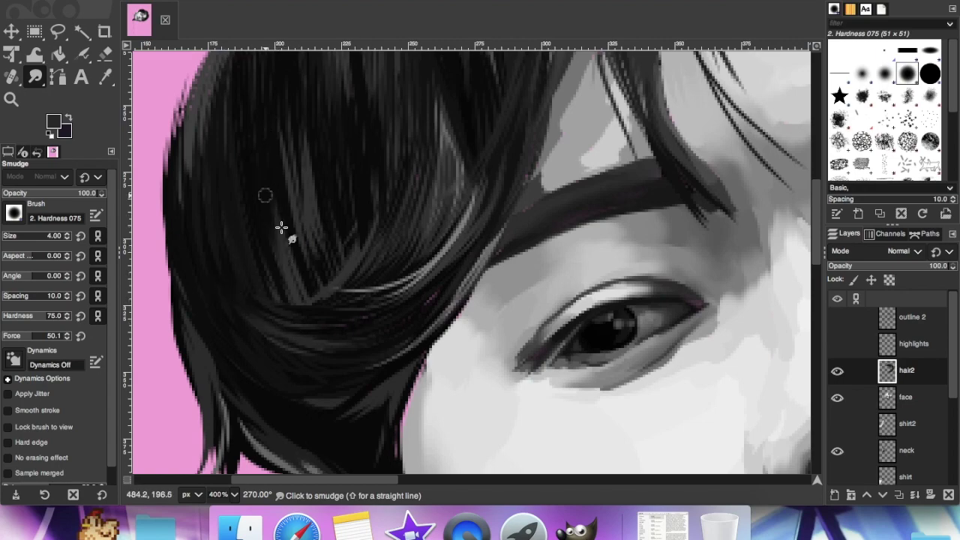
Set the smudge brush size to 7 and blend the left hair strands down to the tips above the ear
{"action": "scroll", "coordinate": [287, 264], "scroll_direction": "up", "scroll_amount": 4}
{"action": "scroll", "coordinate": [287, 266], "scroll_direction": "down", "scroll_amount": 2}
{"action": "left_click", "coordinate": [69, 234]}
{"action": "left_click", "coordinate": [68, 234]}
{"action": "left_click", "coordinate": [68, 234]}
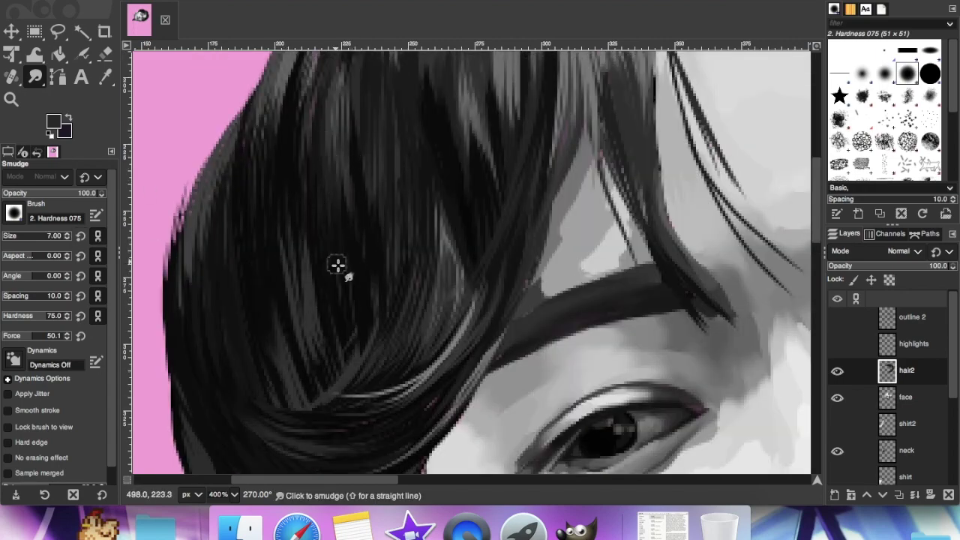
{"action": "scroll", "coordinate": [188, 334], "scroll_direction": "down", "scroll_amount": 5}
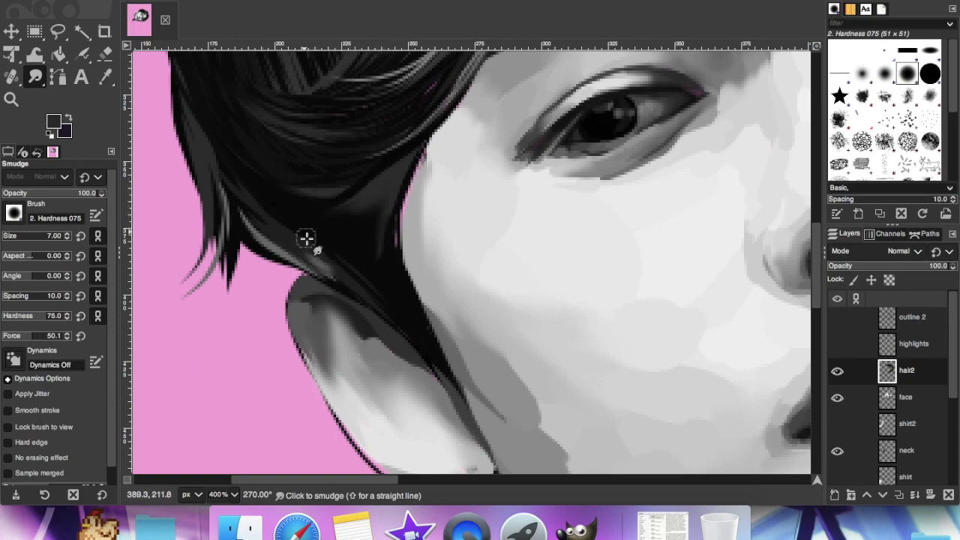
{"action": "scroll", "coordinate": [315, 232], "scroll_direction": "down", "scroll_amount": 3}
{"action": "scroll", "coordinate": [315, 230], "scroll_direction": "down", "scroll_amount": 3}
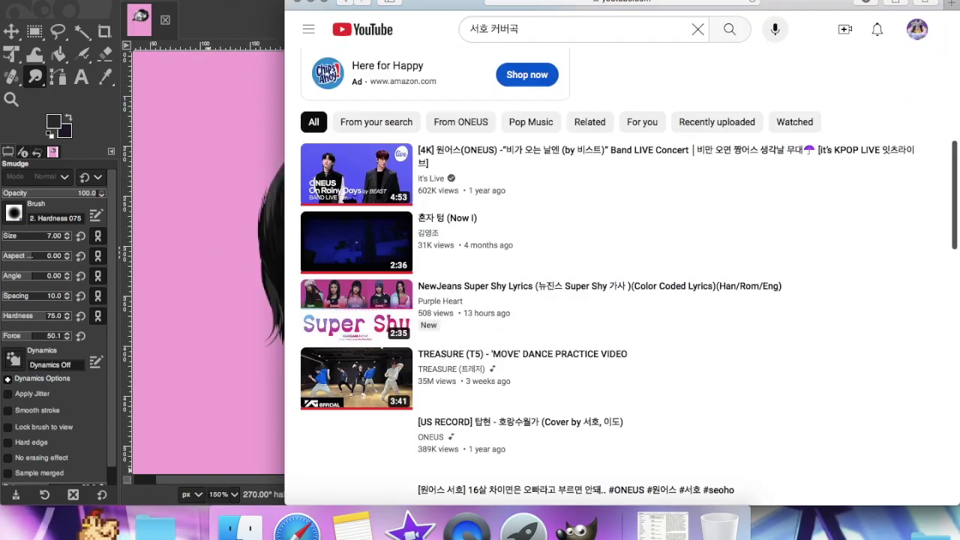
Switch to the YouTube window, search for "마마무 별이 빛나는 밤" and open a video from the results
{"action": "scroll", "coordinate": [622, 285], "scroll_direction": "down", "scroll_amount": 2}
{"action": "left_click", "coordinate": [666, 23]}
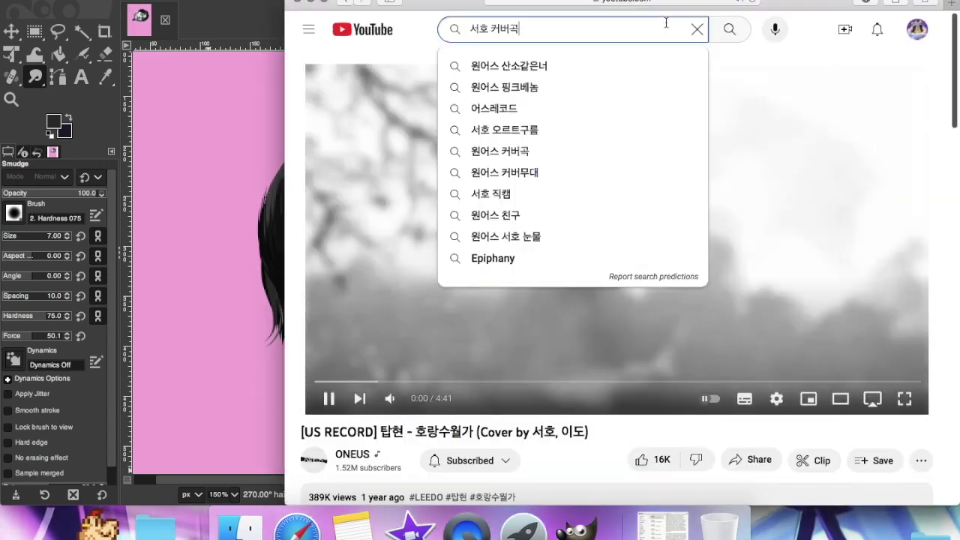
{"action": "key", "text": "super+a"}
{"action": "key", "text": "BackSpace"}
{"action": "type", "text": "마마무"}
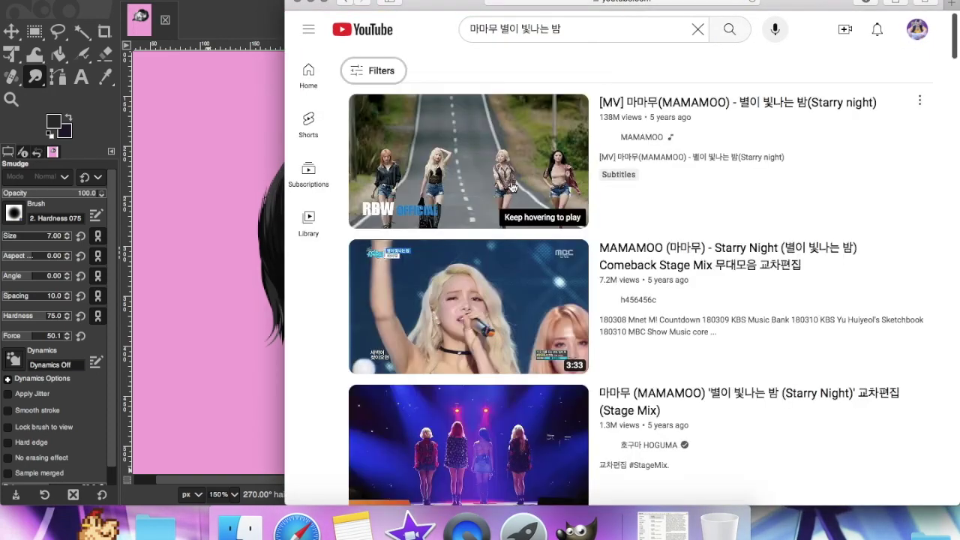
{"action": "scroll", "coordinate": [444, 280], "scroll_direction": "down", "scroll_amount": 4}
{"action": "left_click", "coordinate": [444, 280]}
Return to the portrait in GIMP, lower the system volume and smudge the strands along the hair's left outer edge
{"action": "left_click", "coordinate": [244, 289]}
{"action": "scroll", "coordinate": [244, 289], "scroll_direction": "up", "scroll_amount": 3}
{"action": "left_click", "coordinate": [10, 99]}
{"action": "key", "text": "XF86AudioLowerVolume"}
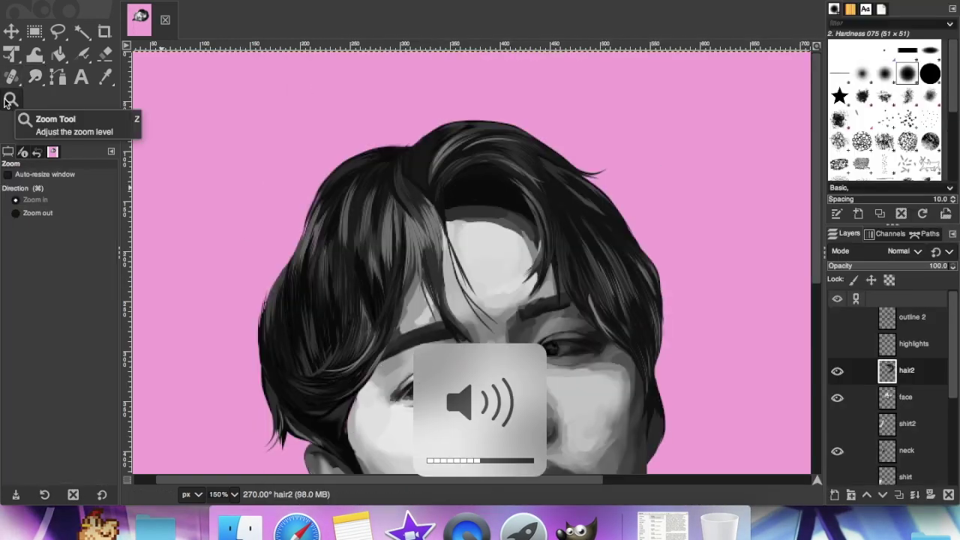
{"action": "double_click", "coordinate": [384, 230]}
{"action": "scroll", "coordinate": [214, 304], "scroll_direction": "down", "scroll_amount": 3}
{"action": "left_click", "coordinate": [35, 77]}
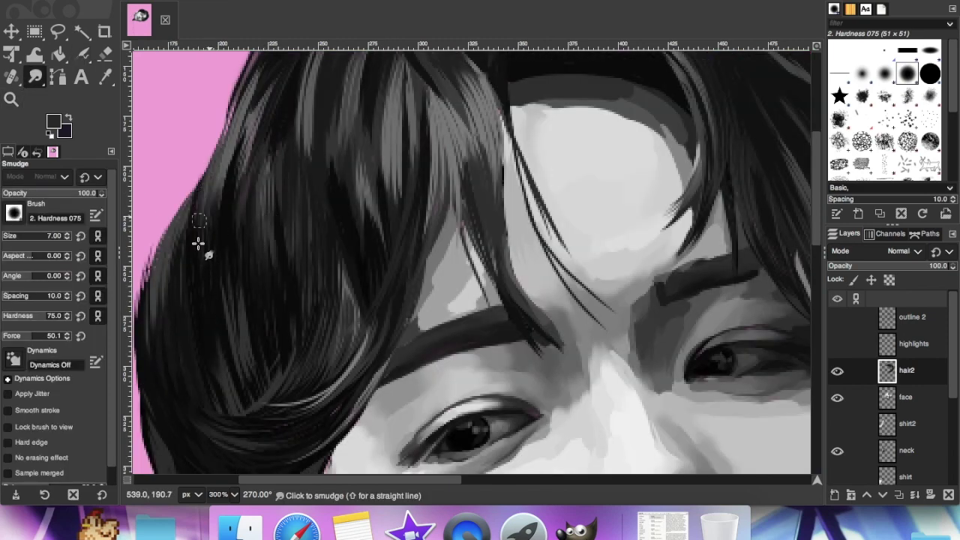
Smudge the highlight strands at the crown and around the parting above the forehead
{"action": "scroll", "coordinate": [423, 216], "scroll_direction": "up", "scroll_amount": 5}
{"action": "scroll", "coordinate": [424, 216], "scroll_direction": "right", "scroll_amount": 4}
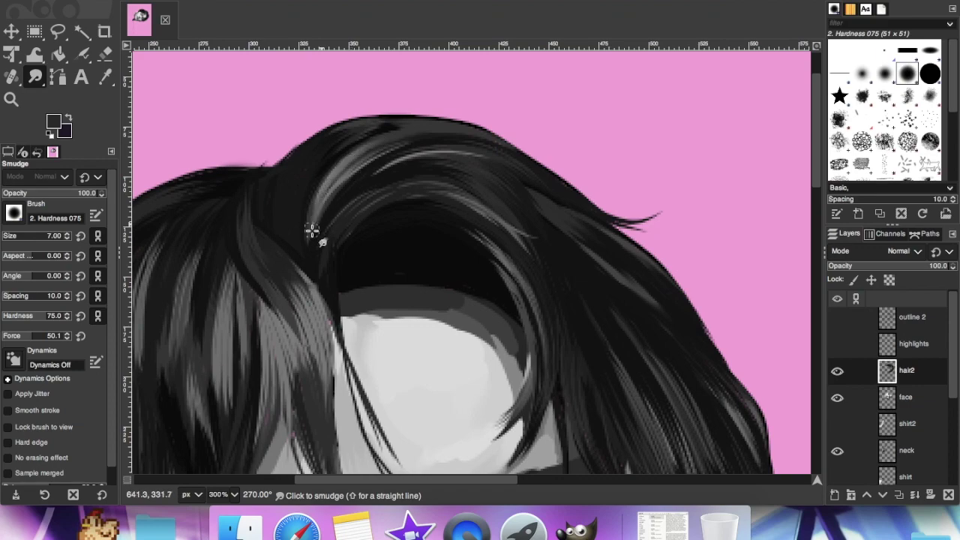
{"action": "scroll", "coordinate": [500, 227], "scroll_direction": "down", "scroll_amount": 5}
{"action": "scroll", "coordinate": [500, 227], "scroll_direction": "left", "scroll_amount": 4}
{"action": "key", "text": "minus"}
{"action": "key", "text": "minus"}
{"action": "scroll", "coordinate": [500, 227], "scroll_direction": "right", "scroll_amount": 4}
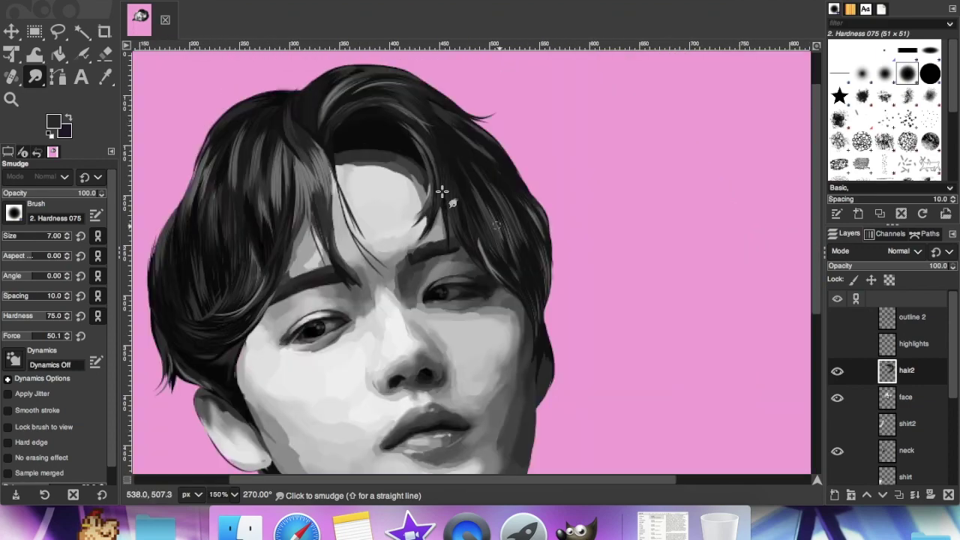
Smudge the hair strands on the right side, from the parting down to the outer edge beside the eye
{"action": "left_click", "coordinate": [10, 99]}
{"action": "double_click", "coordinate": [428, 196]}
{"action": "key", "text": "s"}
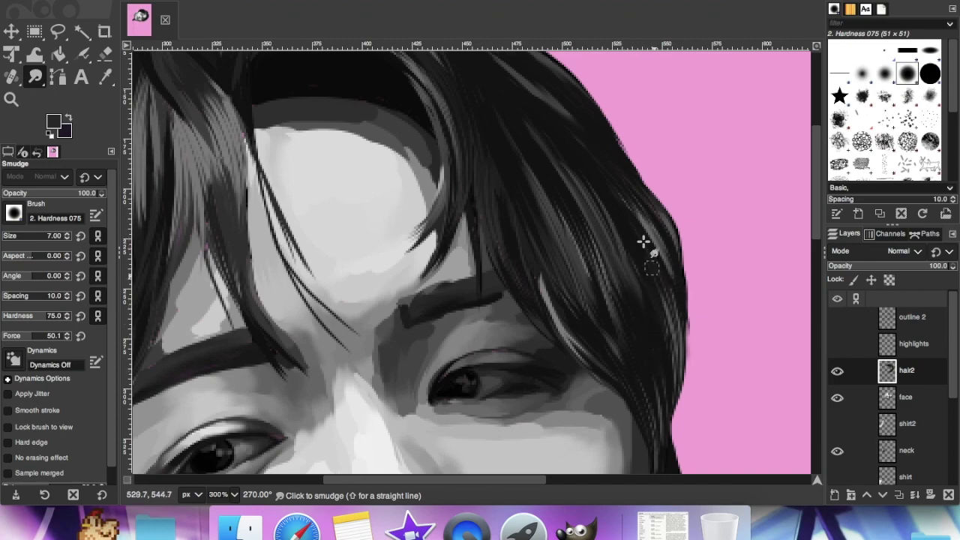
{"action": "scroll", "coordinate": [663, 220], "scroll_direction": "down", "scroll_amount": 3}
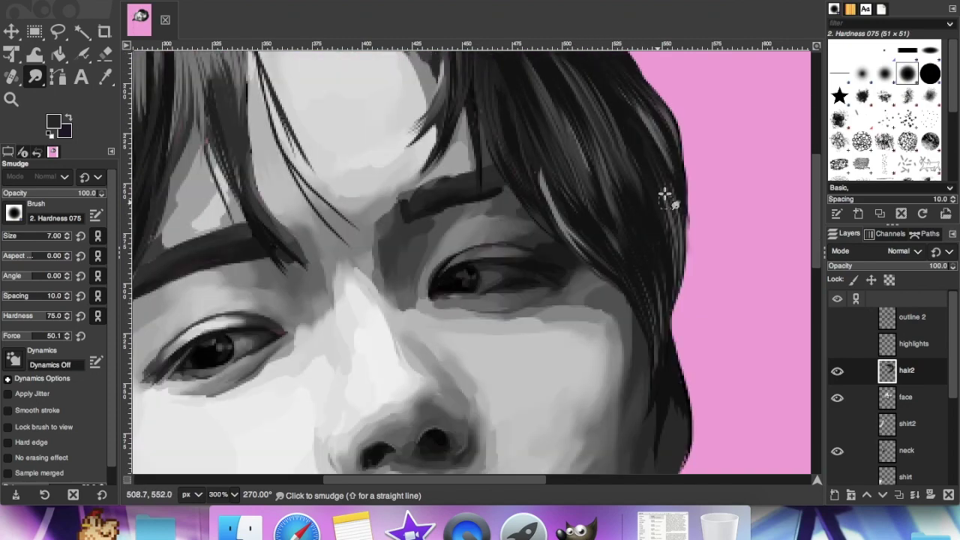
{"action": "scroll", "coordinate": [657, 305], "scroll_direction": "up", "scroll_amount": 6}
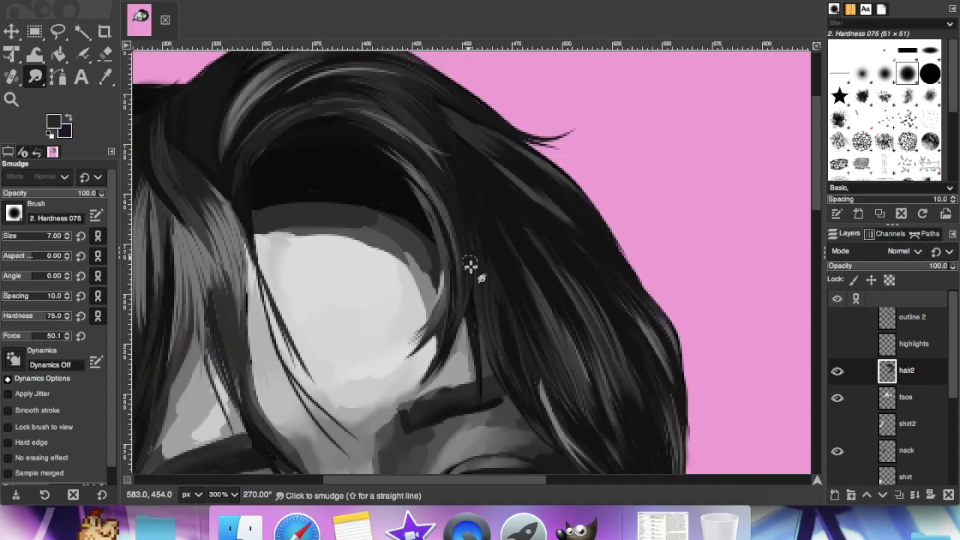
{"action": "scroll", "coordinate": [560, 281], "scroll_direction": "down", "scroll_amount": 6}
Check the whole portrait by resetting the canvas view rotation and turning it back 90° counter-clockwise
{"action": "key", "text": "minus"}
{"action": "scroll", "coordinate": [911, 384], "scroll_direction": "down", "scroll_amount": 3}
{"action": "scroll", "coordinate": [686, 379], "scroll_direction": "down", "scroll_amount": 9}
{"action": "scroll", "coordinate": [686, 379], "scroll_direction": "left", "scroll_amount": 8}
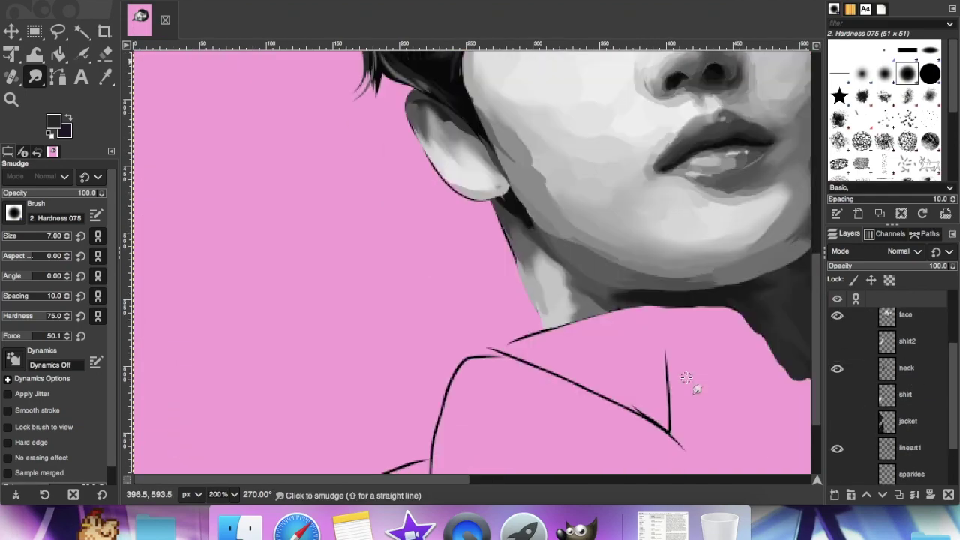
{"action": "key", "text": "minus"}
{"action": "key", "text": "minus"}
{"action": "left_click", "coordinate": [186, 2]}
{"action": "mouse_move", "coordinate": [240, 44]}
{"action": "left_click", "coordinate": [342, 45]}
{"action": "scroll", "coordinate": [347, 162], "scroll_direction": "up", "scroll_amount": 4}
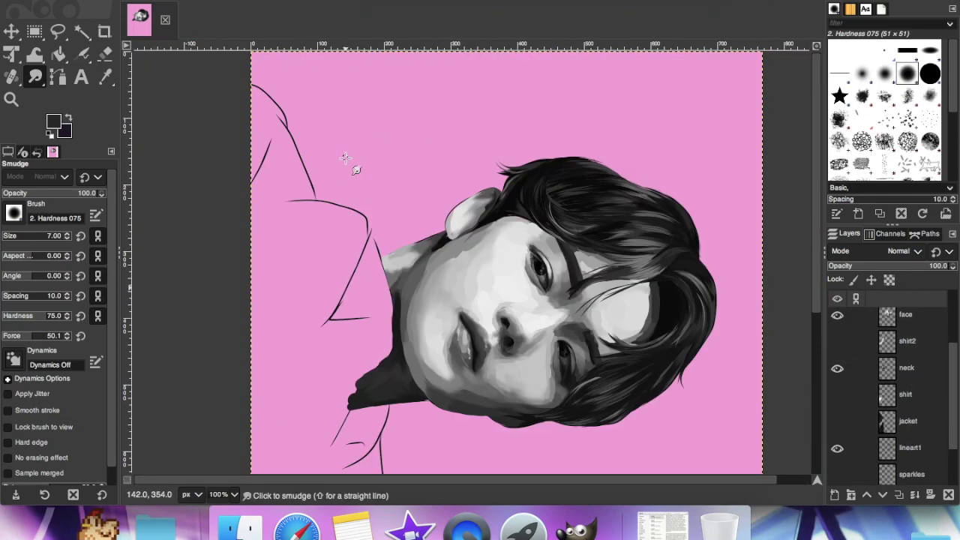
{"action": "left_click", "coordinate": [186, 1]}
{"action": "mouse_move", "coordinate": [232, 44]}
{"action": "left_click", "coordinate": [387, 135]}
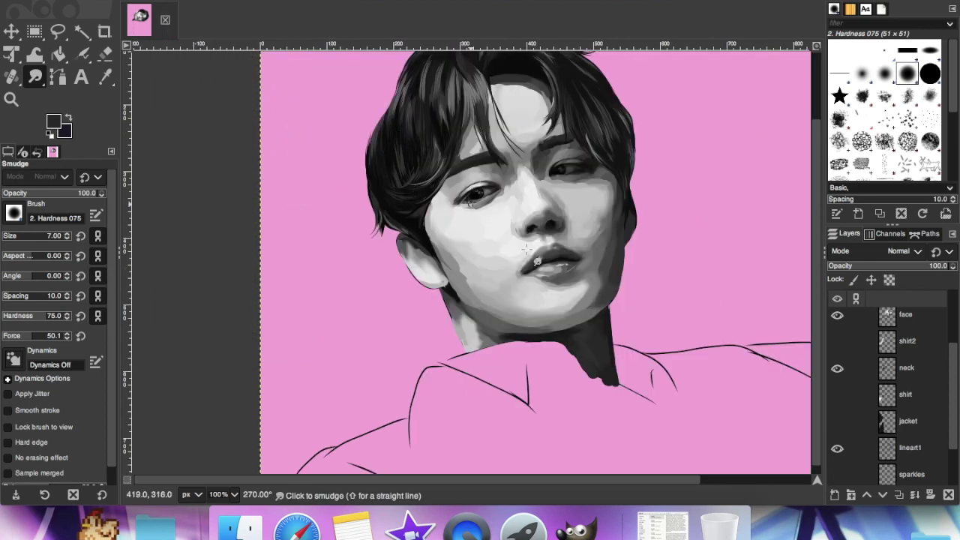
Show and select the shirt2 layer, and smudge the shirt folds below the chin with a brush size of 34
{"action": "scroll", "coordinate": [604, 213], "scroll_direction": "right", "scroll_amount": 4}
{"action": "scroll", "coordinate": [838, 441], "scroll_direction": "down", "scroll_amount": 2}
{"action": "scroll", "coordinate": [835, 341], "scroll_direction": "up", "scroll_amount": 5}
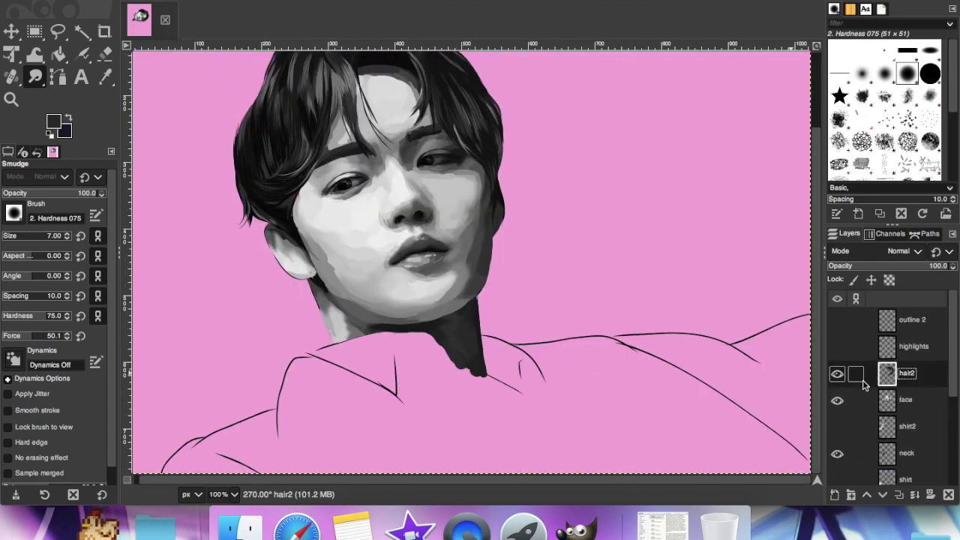
{"action": "left_click", "coordinate": [837, 426]}
{"action": "left_click", "coordinate": [900, 426]}
{"action": "key", "text": "z"}
{"action": "left_click", "coordinate": [402, 394]}
{"action": "scroll", "coordinate": [401, 393], "scroll_direction": "down", "scroll_amount": 3}
{"action": "left_click", "coordinate": [35, 77]}
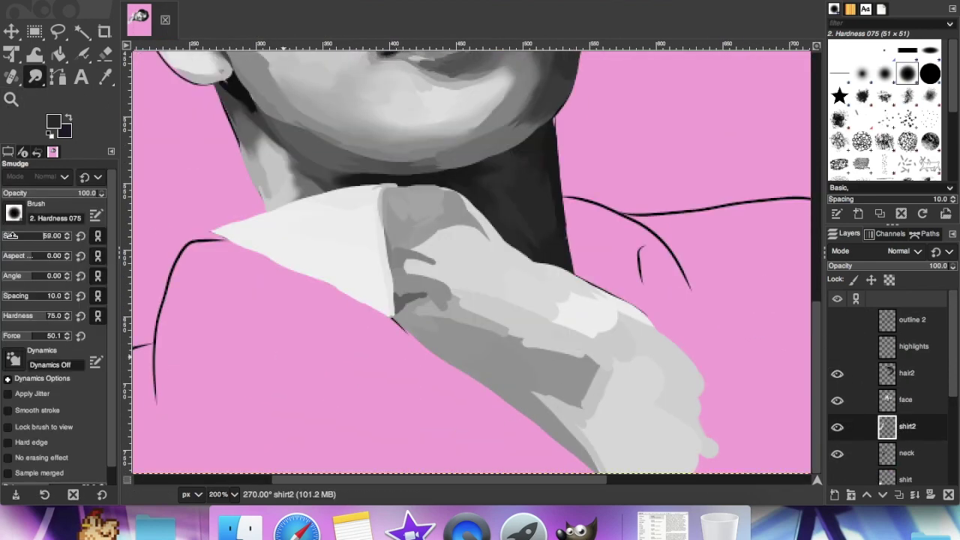
{"action": "mouse_move", "coordinate": [533, 362]}
{"action": "left_mouse_down"}
{"action": "mouse_move", "coordinate": [572, 361]}
{"action": "mouse_move", "coordinate": [580, 318]}
{"action": "left_mouse_up"}
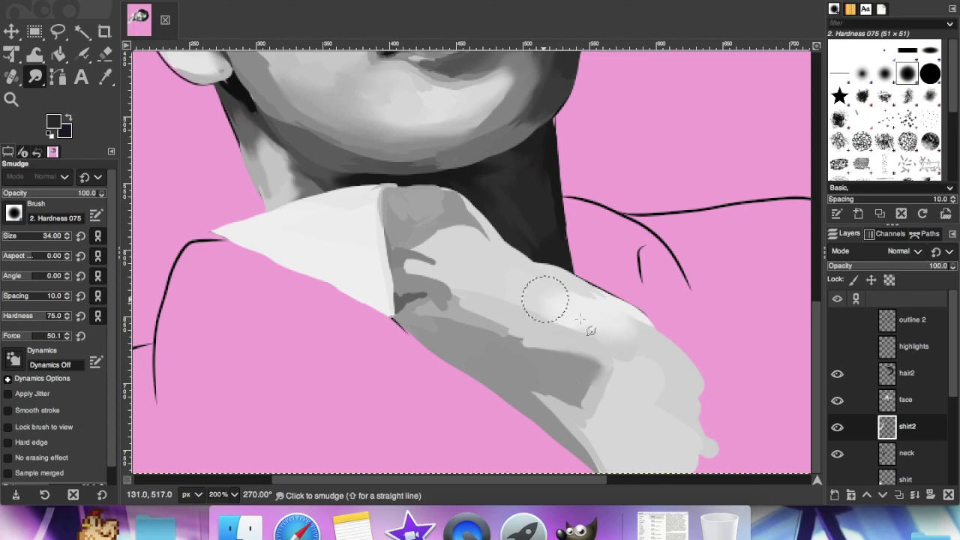
{"action": "left_click_drag", "start_coordinate": [457, 323], "coordinate": [505, 335]}
{"action": "left_click_drag", "start_coordinate": [417, 257], "coordinate": [417, 214]}
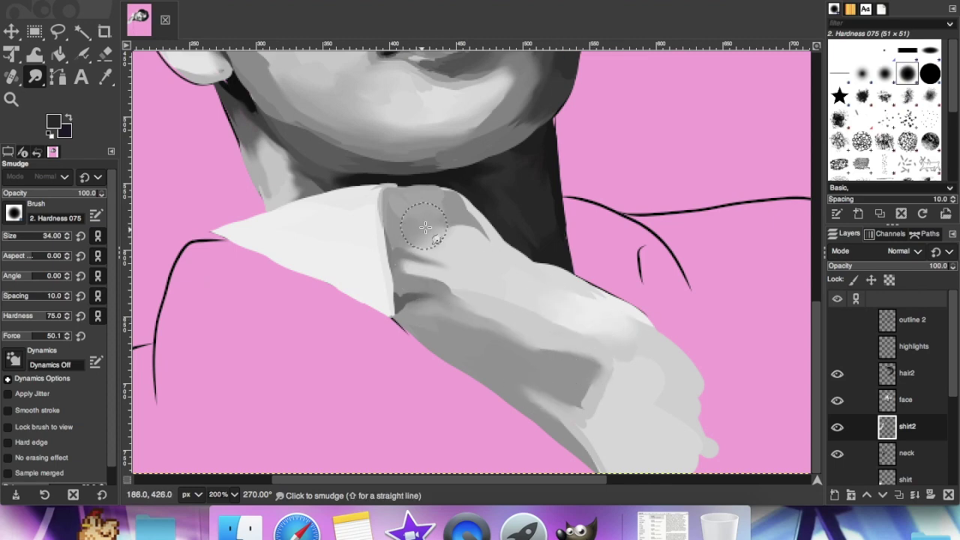
Set the smudge brush size to 25, refine the shirt2 collar folds using a free selection, and clear the selection
{"action": "left_click", "coordinate": [124, 1]}
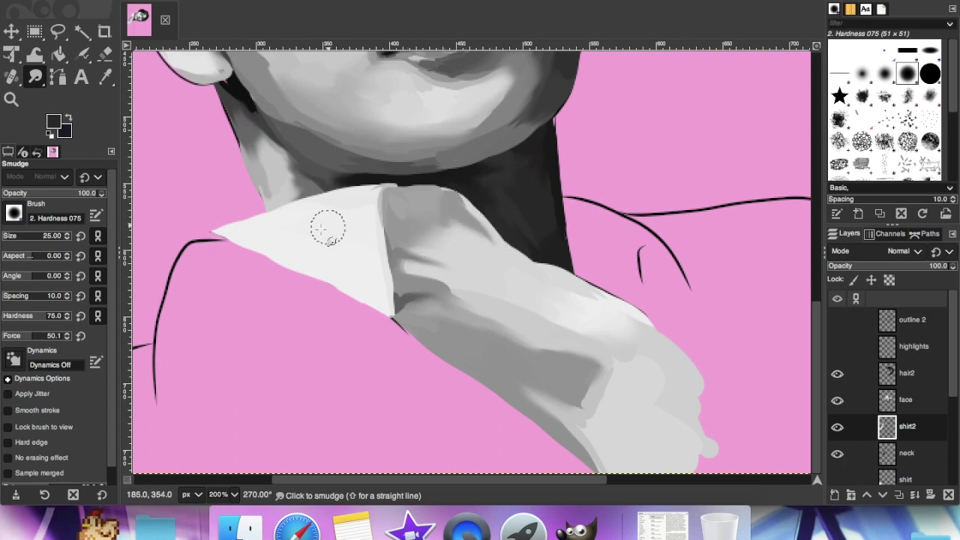
{"action": "left_click_drag", "start_coordinate": [511, 310], "coordinate": [540, 341]}
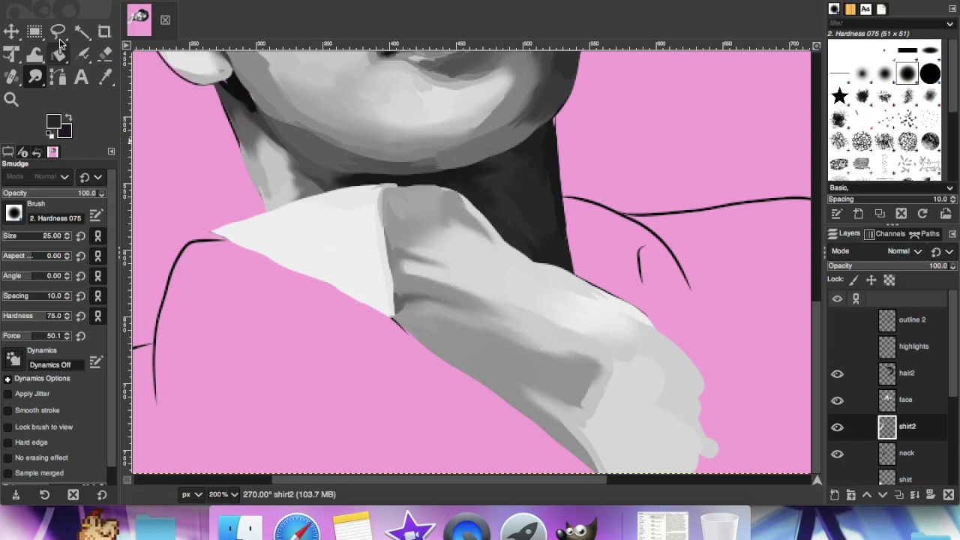
{"action": "key", "text": "f"}
{"action": "left_click", "coordinate": [394, 317]}
{"action": "key", "text": "s"}
{"action": "left_click", "coordinate": [149, 1]}
{"action": "left_click", "coordinate": [148, 7]}
Hide the shirt2 and neck layers, select the shirt layer and smudge its grey shading inside the far collar
{"action": "scroll", "coordinate": [885, 405], "scroll_direction": "down", "scroll_amount": 3}
{"action": "scroll", "coordinate": [628, 338], "scroll_direction": "right", "scroll_amount": 4}
{"action": "left_click", "coordinate": [837, 344]}
{"action": "scroll", "coordinate": [885, 390], "scroll_direction": "down", "scroll_amount": 3}
{"action": "left_click", "coordinate": [837, 338]}
{"action": "left_click", "coordinate": [465, 195]}
{"action": "left_click", "coordinate": [907, 365]}
{"action": "mouse_move", "coordinate": [446, 225]}
{"action": "left_mouse_down"}
{"action": "mouse_move", "coordinate": [450, 271]}
{"action": "mouse_move", "coordinate": [473, 246]}
{"action": "mouse_move", "coordinate": [462, 280]}
{"action": "mouse_move", "coordinate": [481, 253]}
{"action": "mouse_move", "coordinate": [546, 373]}
{"action": "mouse_move", "coordinate": [748, 474]}
{"action": "mouse_move", "coordinate": [610, 432]}
{"action": "mouse_move", "coordinate": [682, 454]}
{"action": "left_mouse_up"}
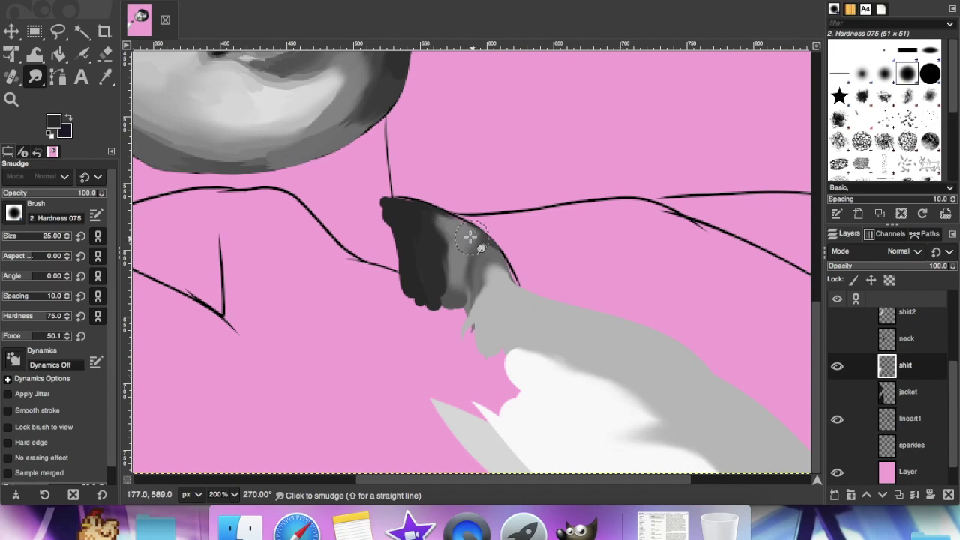
Make the jacket, neck and shirt2 layers visible and select the jacket layer
{"action": "left_click", "coordinate": [838, 393]}
{"action": "left_click", "coordinate": [838, 339]}
{"action": "scroll", "coordinate": [838, 340], "scroll_direction": "up", "scroll_amount": 1}
{"action": "left_click", "coordinate": [838, 341]}
{"action": "left_click", "coordinate": [908, 420]}
{"action": "scroll", "coordinate": [638, 355], "scroll_direction": "down", "scroll_amount": 1}
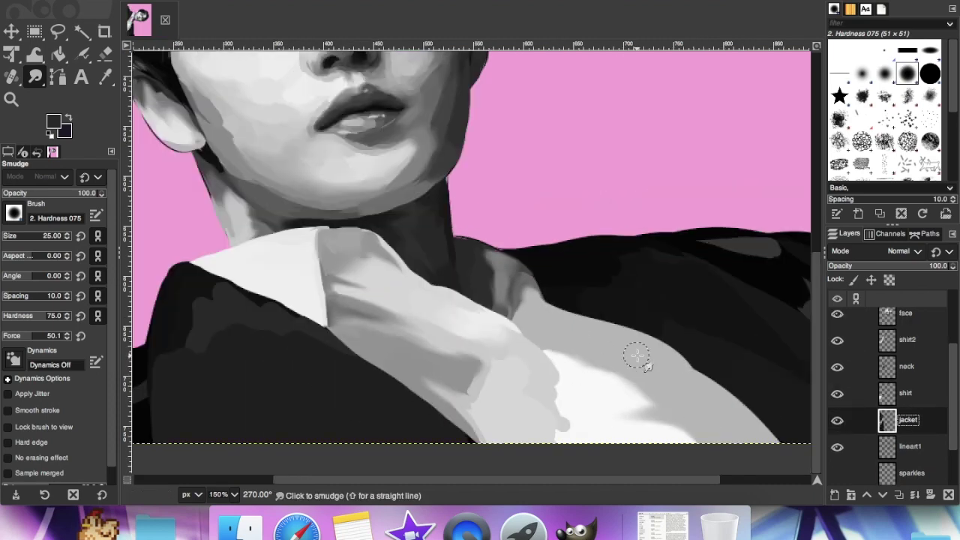
Examine the clothed portrait by resetting the view's flip and rotation and rotating it 90° counter-clockwise again
{"action": "scroll", "coordinate": [637, 356], "scroll_direction": "down", "scroll_amount": 1}
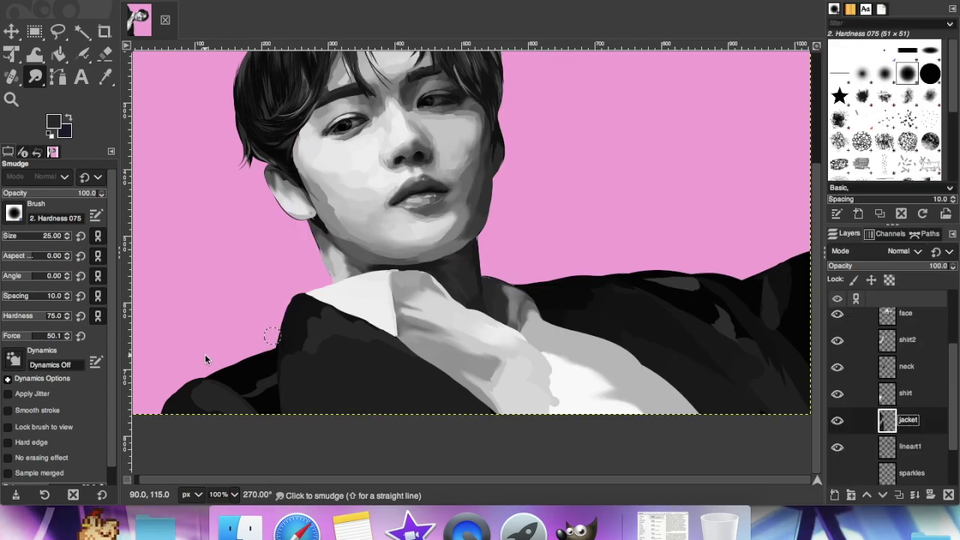
{"action": "left_click", "coordinate": [205, 1]}
{"action": "mouse_move", "coordinate": [240, 44]}
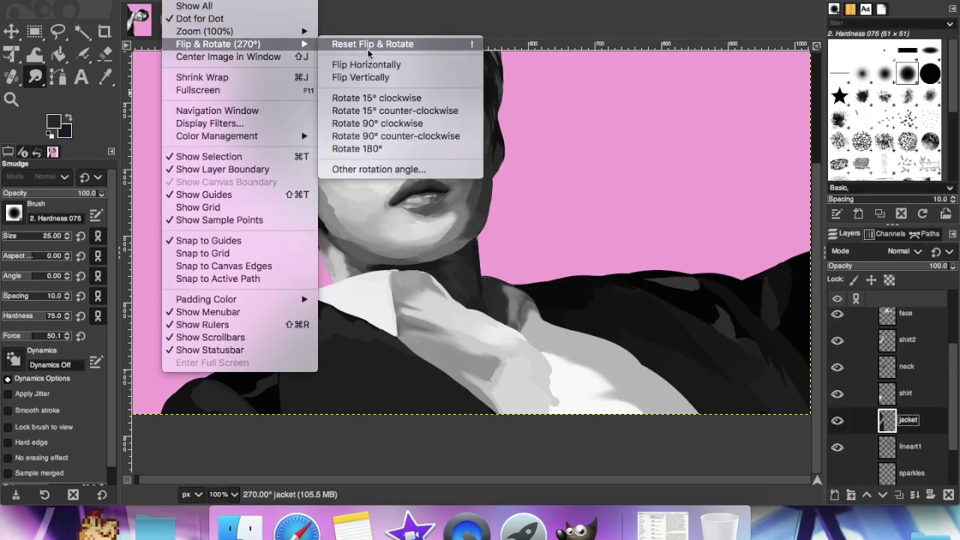
{"action": "left_click", "coordinate": [372, 43]}
{"action": "left_click", "coordinate": [143, 1]}
{"action": "mouse_move", "coordinate": [180, 0]}
{"action": "mouse_move", "coordinate": [225, 44]}
{"action": "left_click", "coordinate": [402, 136]}
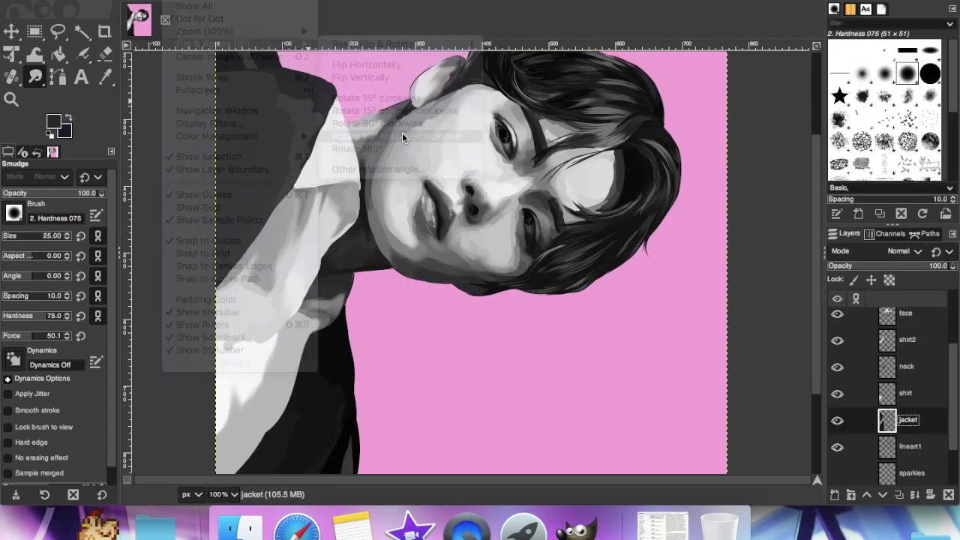
Smudge the grey highlights and dark folds across the jacket's right shoulder and sleeve
{"action": "scroll", "coordinate": [465, 225], "scroll_direction": "down", "scroll_amount": 2}
{"action": "left_click", "coordinate": [12, 99]}
{"action": "double_click", "coordinate": [743, 465]}
{"action": "scroll", "coordinate": [743, 465], "scroll_direction": "right", "scroll_amount": 2}
{"action": "left_click", "coordinate": [34, 76]}
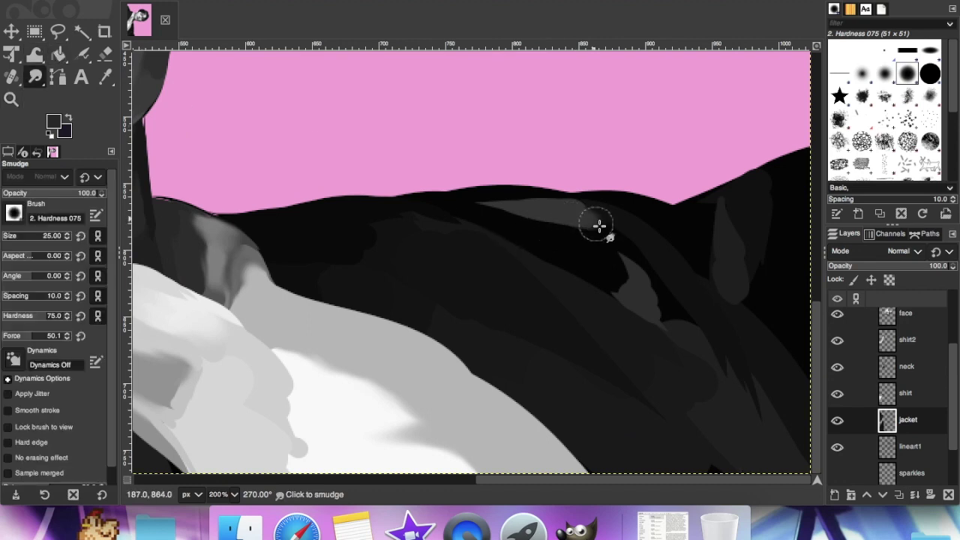
{"action": "left_click_drag", "start_coordinate": [599, 226], "coordinate": [605, 219]}
{"action": "left_click_drag", "start_coordinate": [507, 205], "coordinate": [445, 208]}
{"action": "left_click_drag", "start_coordinate": [639, 286], "coordinate": [609, 250]}
{"action": "left_click_drag", "start_coordinate": [660, 306], "coordinate": [693, 333]}
{"action": "left_click_drag", "start_coordinate": [634, 288], "coordinate": [593, 266]}
{"action": "left_click_drag", "start_coordinate": [521, 233], "coordinate": [684, 384]}
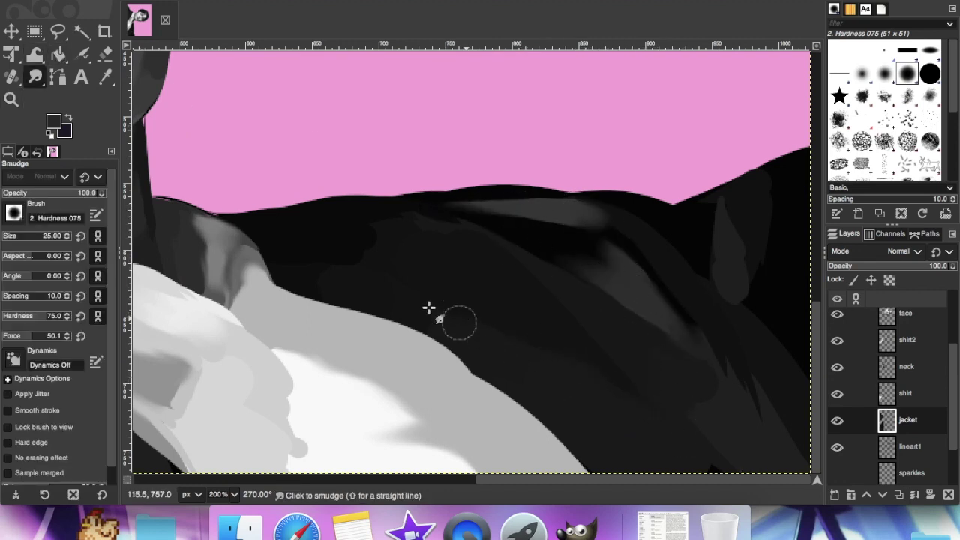
{"action": "left_click_drag", "start_coordinate": [732, 288], "coordinate": [754, 312]}
{"action": "left_click_drag", "start_coordinate": [750, 226], "coordinate": [733, 250]}
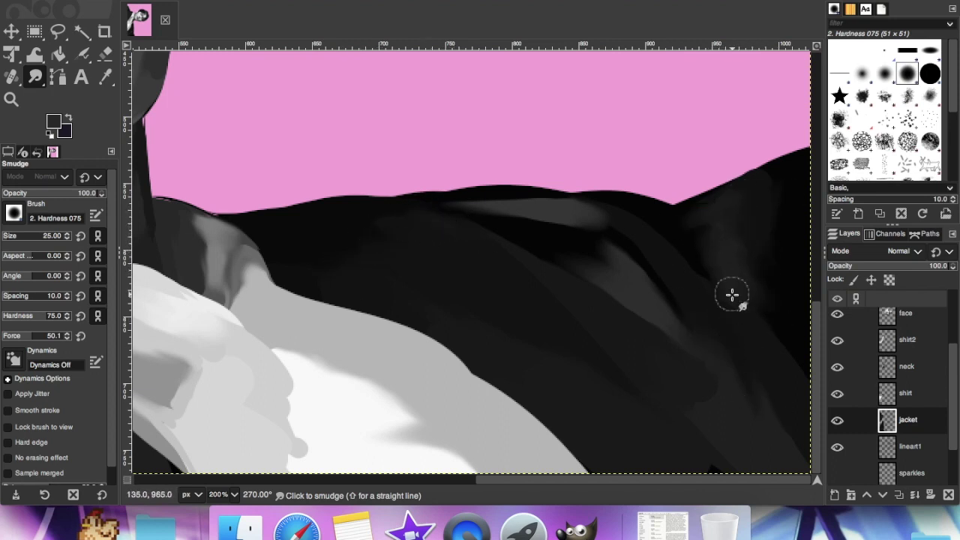
Smudge the shading on the jacket's left lapel and the folds of the left sleeve
{"action": "scroll", "coordinate": [732, 295], "scroll_direction": "left", "scroll_amount": 10}
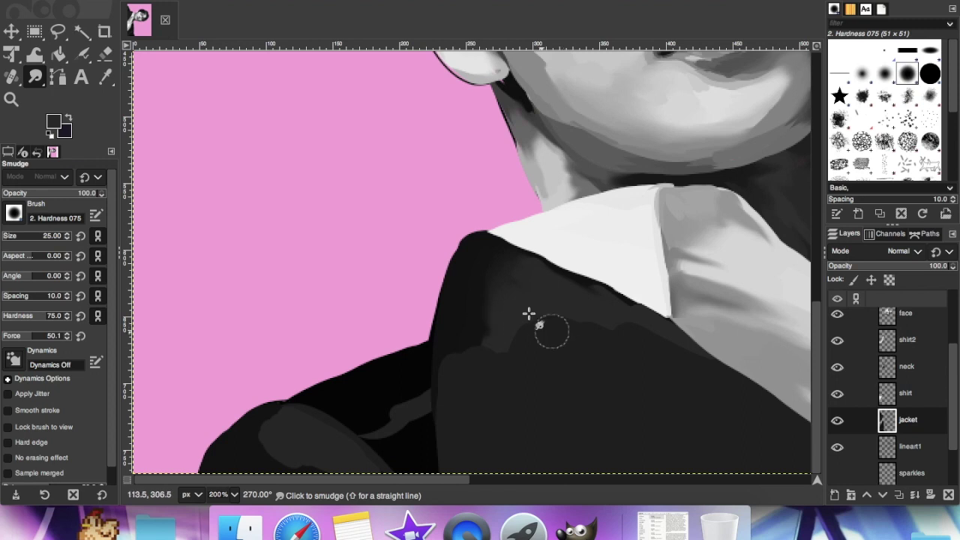
{"action": "mouse_move", "coordinate": [387, 423]}
{"action": "left_mouse_down"}
{"action": "mouse_move", "coordinate": [418, 379]}
{"action": "mouse_move", "coordinate": [349, 418]}
{"action": "mouse_move", "coordinate": [431, 477]}
{"action": "left_mouse_up"}
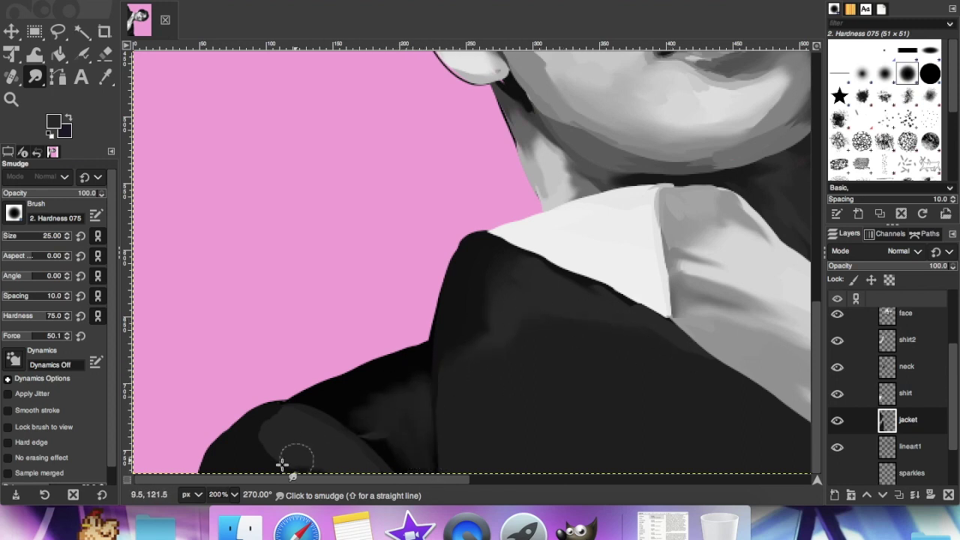
{"action": "key", "text": "1"}
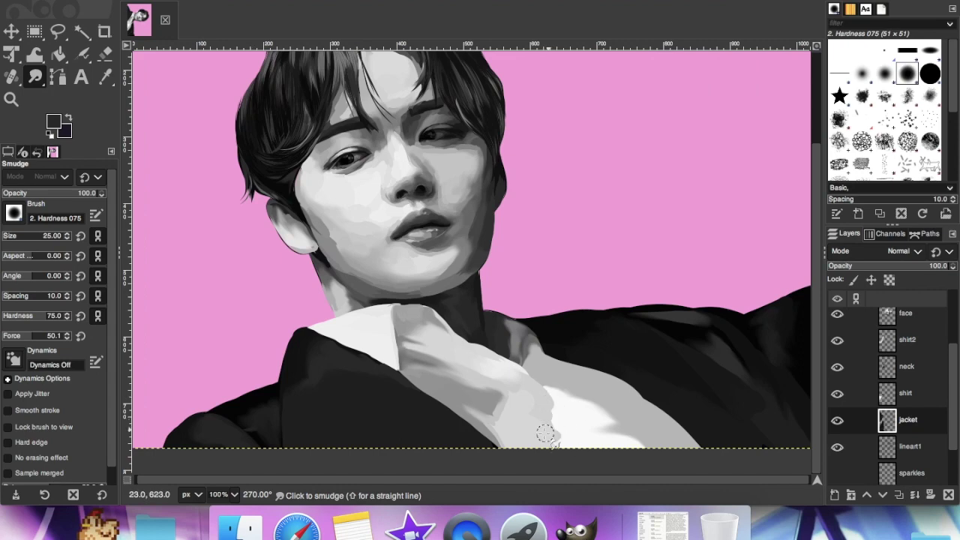
Show and select the highlights layer, and blend the white highlights at the inner eye corners with smudge size 7
{"action": "left_click", "coordinate": [840, 387]}
{"action": "scroll", "coordinate": [892, 412], "scroll_direction": "down", "scroll_amount": 2}
{"action": "scroll", "coordinate": [892, 412], "scroll_direction": "up", "scroll_amount": 5}
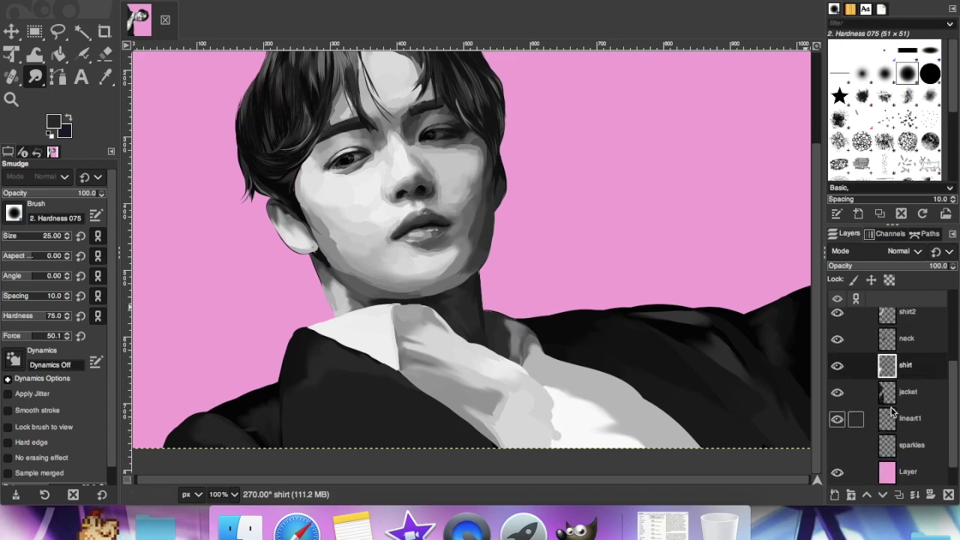
{"action": "left_click", "coordinate": [837, 346]}
{"action": "left_click", "coordinate": [892, 346]}
{"action": "scroll", "coordinate": [420, 225], "scroll_direction": "up", "scroll_amount": 5}
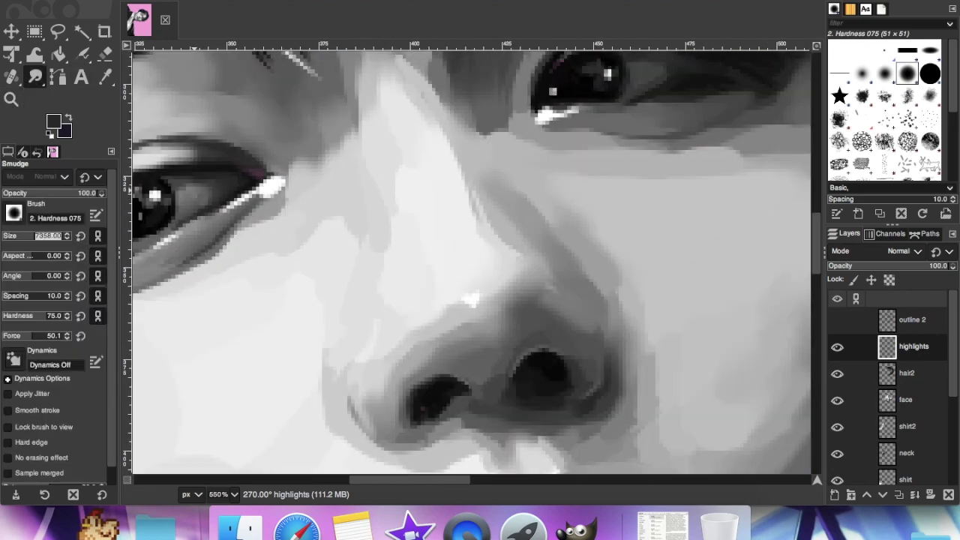
{"action": "left_click_drag", "start_coordinate": [268, 229], "coordinate": [202, 226]}
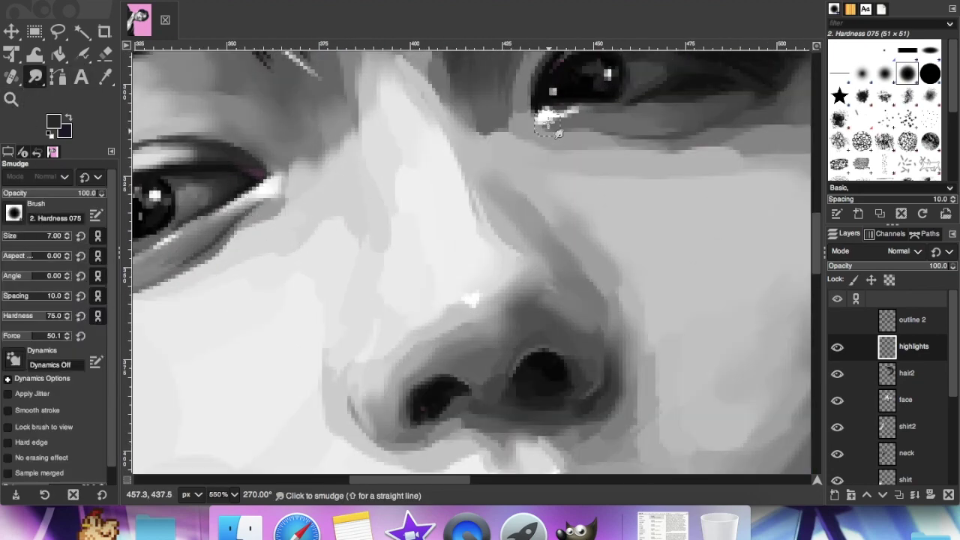
{"action": "left_click_drag", "start_coordinate": [551, 119], "coordinate": [550, 127]}
Inspect the white highlights across the hair, face, ear and lips up close
{"action": "scroll", "coordinate": [551, 127], "scroll_direction": "down", "scroll_amount": 2}
{"action": "scroll", "coordinate": [520, 234], "scroll_direction": "up", "scroll_amount": 5}
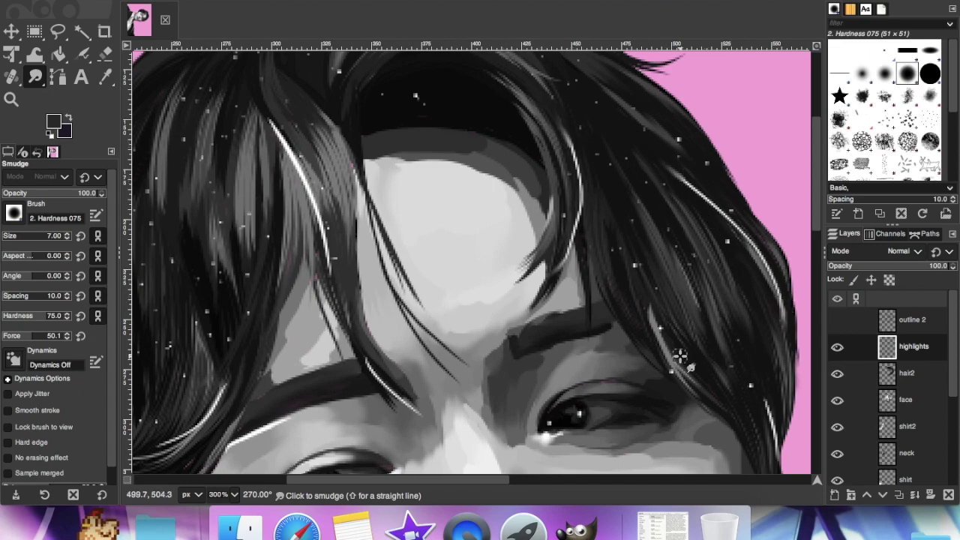
{"action": "scroll", "coordinate": [679, 356], "scroll_direction": "left", "scroll_amount": 5}
{"action": "scroll", "coordinate": [270, 151], "scroll_direction": "down", "scroll_amount": 8}
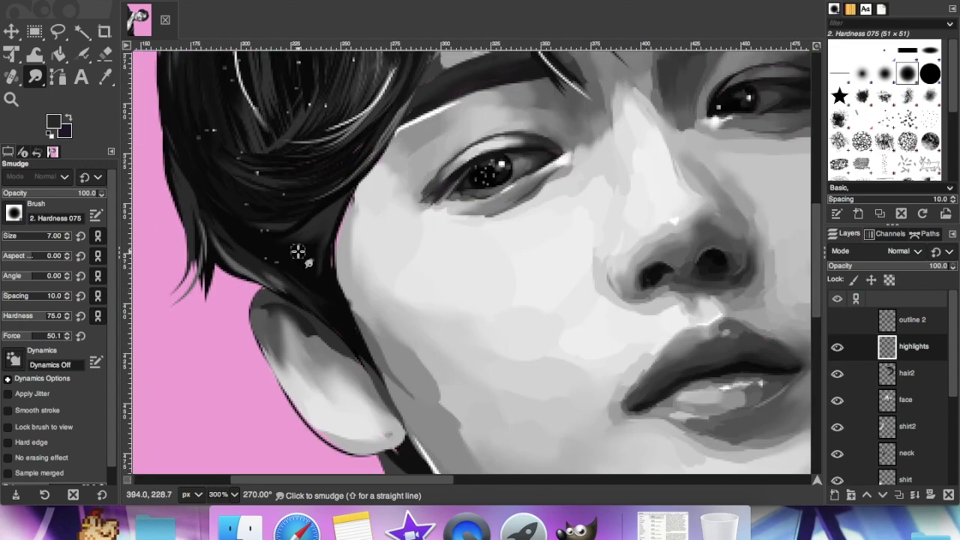
{"action": "scroll", "coordinate": [298, 251], "scroll_direction": "down", "scroll_amount": 2}
{"action": "scroll", "coordinate": [300, 253], "scroll_direction": "right", "scroll_amount": 7}
{"action": "scroll", "coordinate": [300, 253], "scroll_direction": "down", "scroll_amount": 6}
{"action": "scroll", "coordinate": [648, 363], "scroll_direction": "down", "scroll_amount": 1}
Set the highlights layer's mode to Lighten only and toggle the visibility of the outline 2 layer
{"action": "left_click", "coordinate": [874, 253]}
{"action": "key", "text": "Down"}
{"action": "key", "text": "Down"}
{"action": "key", "text": "Down"}
{"action": "key", "text": "Down"}
{"action": "key", "text": "Down"}
{"action": "key", "text": "Down"}
{"action": "left_click", "coordinate": [869, 359]}
{"action": "left_click", "coordinate": [837, 321]}
{"action": "left_click", "coordinate": [837, 321]}
View the full canvas in its unrotated orientation and turn the view 90° counter-clockwise to upright
{"action": "scroll", "coordinate": [870, 390], "scroll_direction": "down", "scroll_amount": 5}
{"action": "key", "text": "minus"}
{"action": "left_click", "coordinate": [209, 1]}
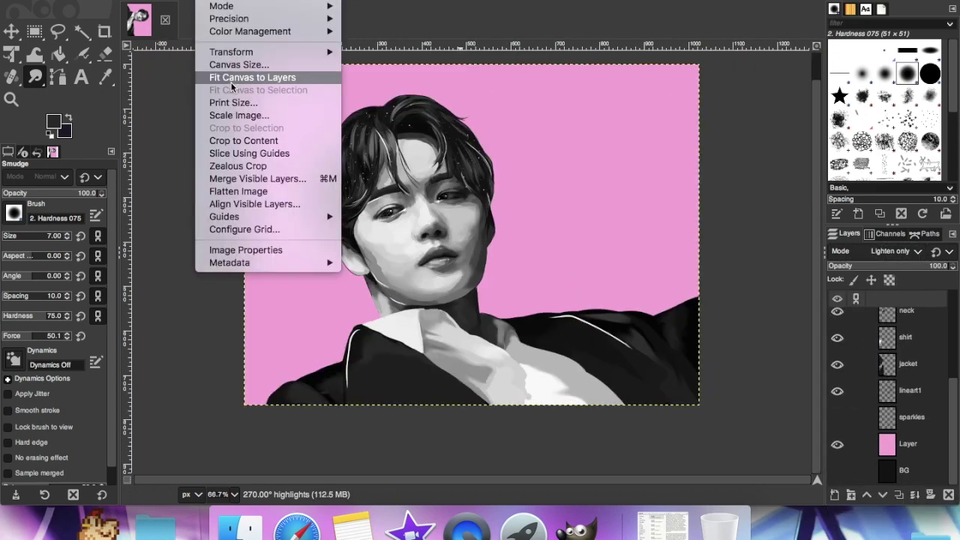
{"action": "mouse_move", "coordinate": [174, 1]}
{"action": "mouse_move", "coordinate": [218, 42]}
{"action": "left_click", "coordinate": [428, 47]}
{"action": "left_click", "coordinate": [174, 1]}
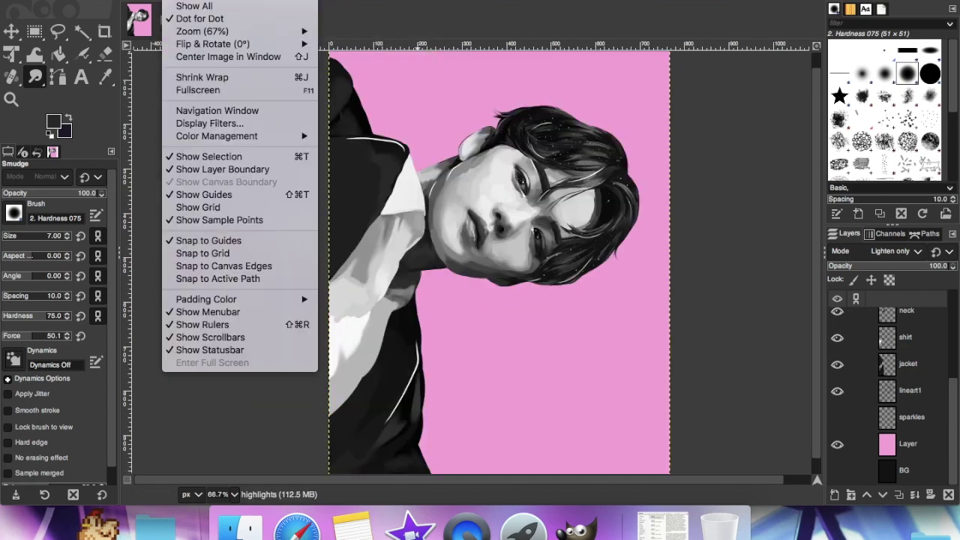
{"action": "mouse_move", "coordinate": [214, 44]}
{"action": "left_click", "coordinate": [379, 135]}
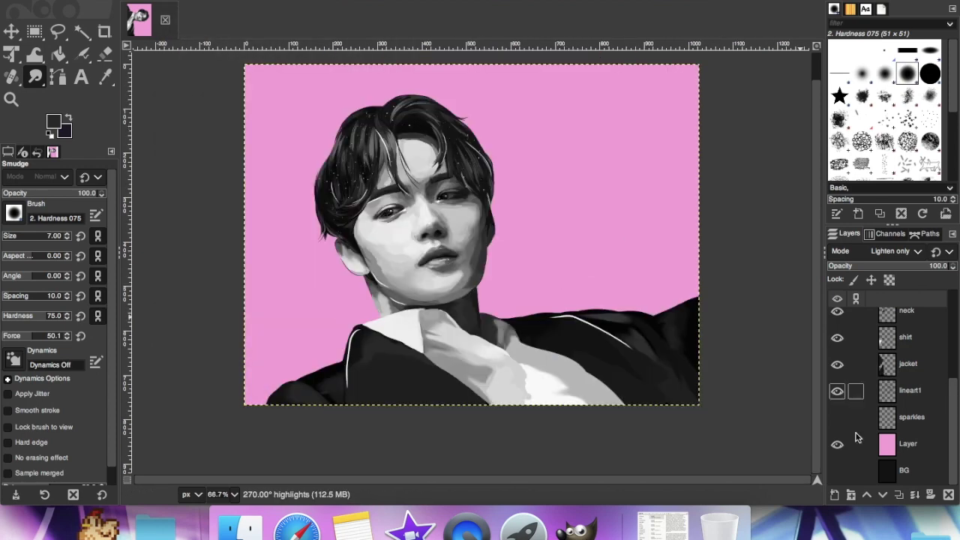
Replace the pink background layer with the visible BG and sparkles layers, and select sparkles
{"action": "key", "text": "z"}
{"action": "left_click", "coordinate": [488, 175]}
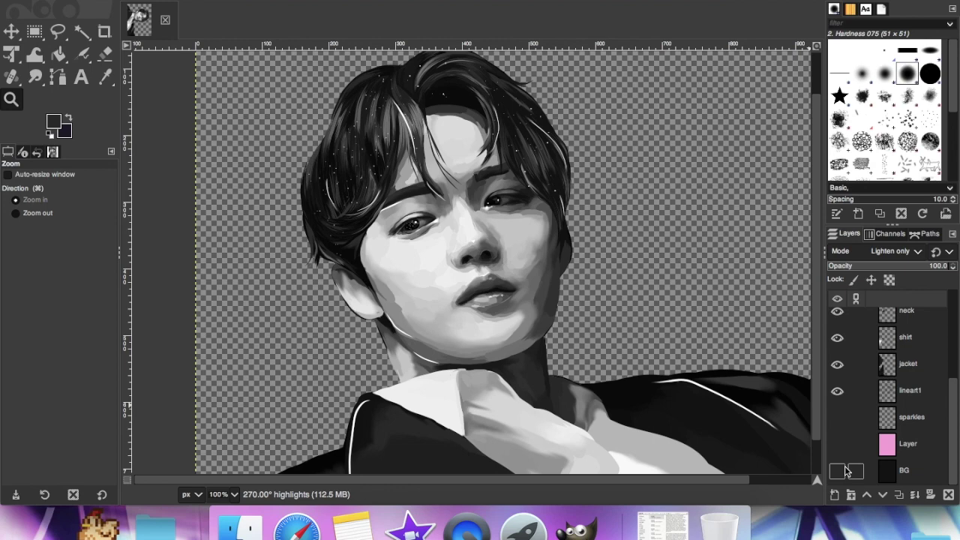
{"action": "left_click", "coordinate": [838, 471]}
{"action": "left_click", "coordinate": [668, 382], "text": "super"}
{"action": "left_click", "coordinate": [668, 381], "text": "super"}
{"action": "left_click", "coordinate": [378, 250]}
{"action": "left_click", "coordinate": [378, 249]}
{"action": "left_click", "coordinate": [906, 417]}
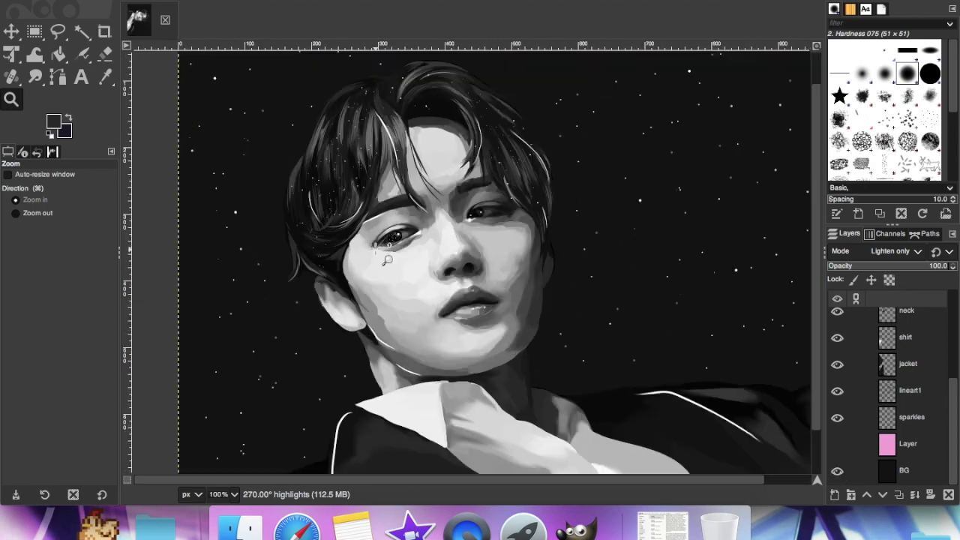
Try out different blend modes on the sparkles layer and set its mode to Lighten only
{"action": "left_click", "coordinate": [891, 256]}
{"action": "key", "text": "Down"}
{"action": "key", "text": "Down"}
{"action": "key", "text": "Down"}
{"action": "key", "text": "Down"}
{"action": "key", "text": "Down"}
{"action": "key", "text": "Down"}
{"action": "key", "text": "Down"}
{"action": "key", "text": "Down"}
{"action": "key", "text": "Down"}
{"action": "key", "text": "Down"}
{"action": "key", "text": "Down"}
{"action": "key", "text": "Down"}
{"action": "key", "text": "Down"}
{"action": "key", "text": "Down"}
{"action": "key", "text": "Down"}
{"action": "key", "text": "Down"}
{"action": "key", "text": "Down"}
{"action": "key", "text": "Down"}
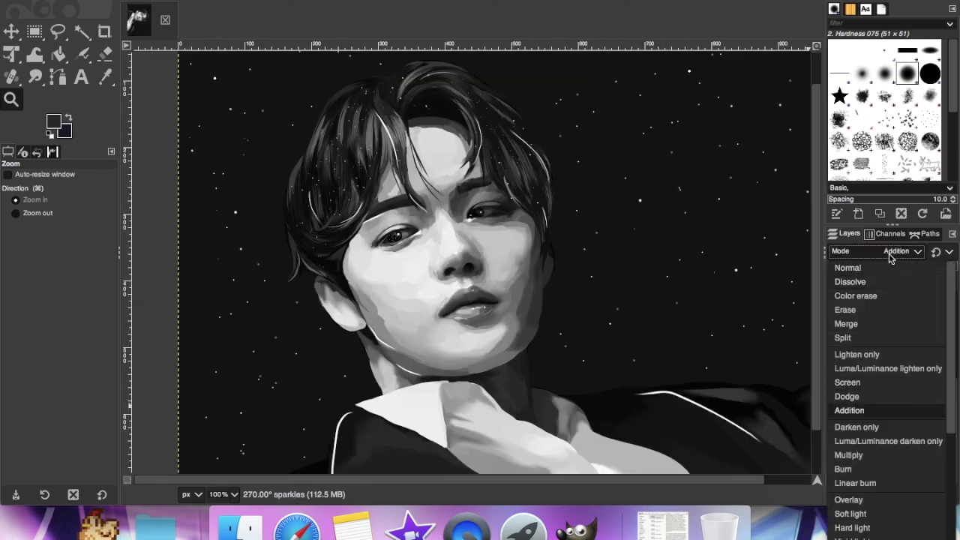
{"action": "left_click", "coordinate": [871, 296]}
{"action": "left_click", "coordinate": [893, 251]}
{"action": "left_click", "coordinate": [872, 352]}
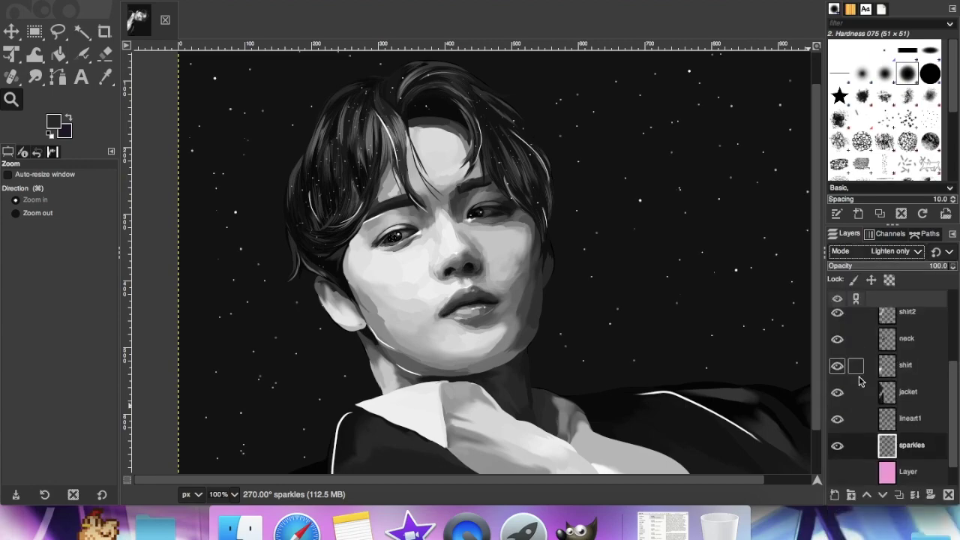
Select the outline 2 layer, try out different blend modes on it and set its mode to Overlay
{"action": "scroll", "coordinate": [837, 328], "scroll_direction": "up", "scroll_amount": 5}
{"action": "scroll", "coordinate": [682, 326], "scroll_direction": "right", "scroll_amount": 3}
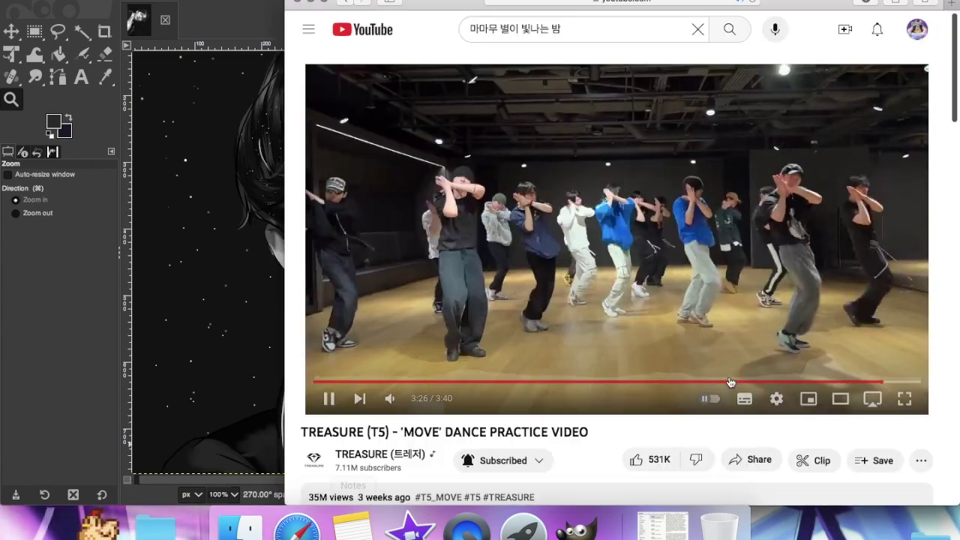
{"action": "scroll", "coordinate": [307, 19], "scroll_direction": "down", "scroll_amount": 10}
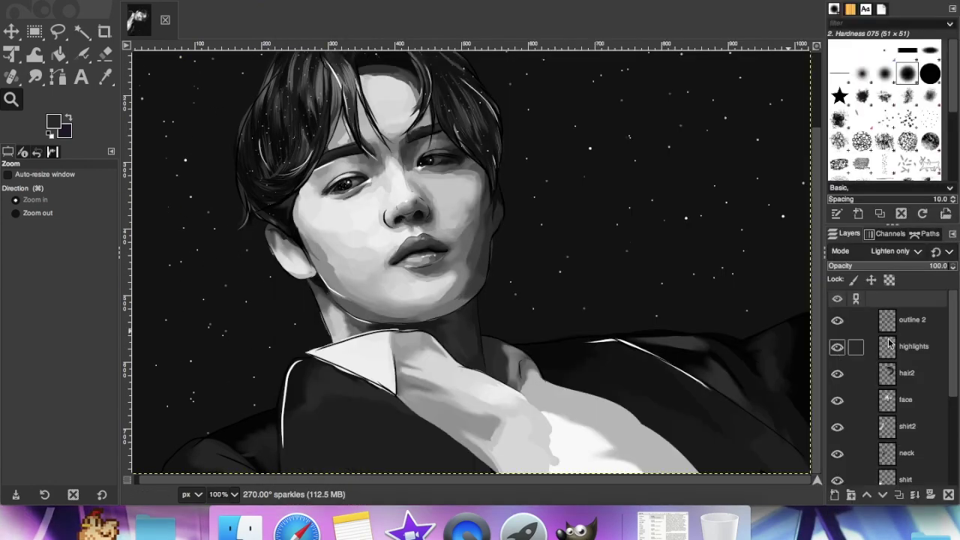
{"action": "left_click", "coordinate": [873, 251]}
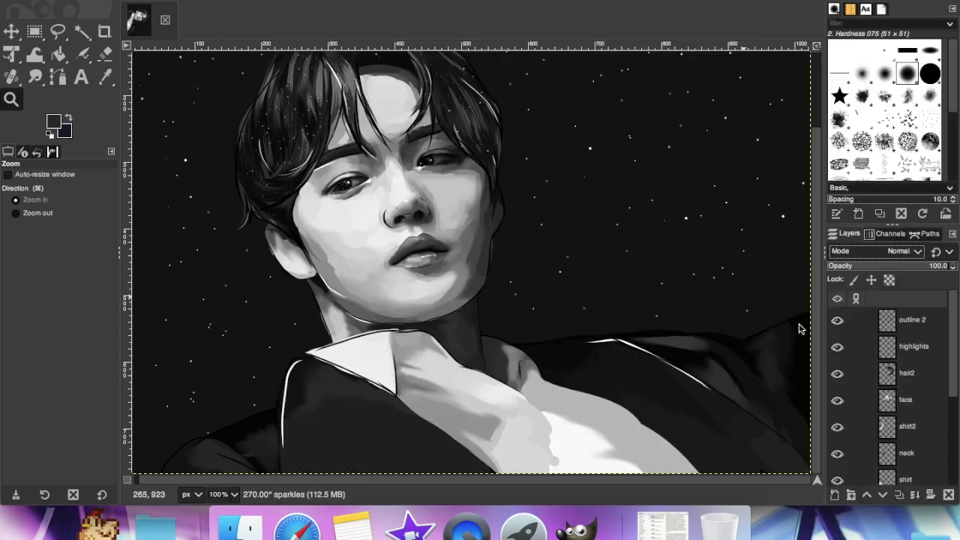
{"action": "left_click", "coordinate": [900, 321]}
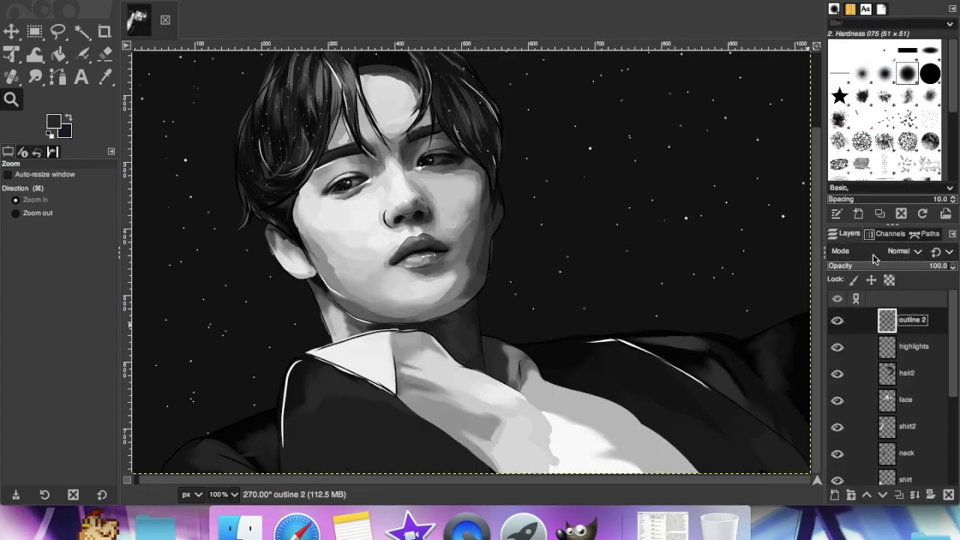
{"action": "left_click", "coordinate": [900, 251]}
{"action": "scroll", "coordinate": [881, 450], "scroll_direction": "down", "scroll_amount": 5}
{"action": "left_click", "coordinate": [857, 402]}
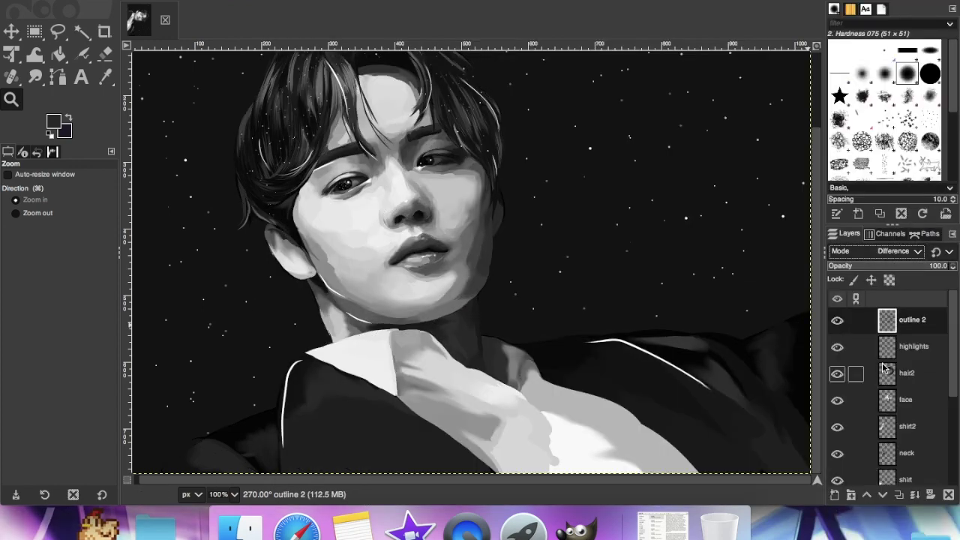
{"action": "left_click", "coordinate": [866, 255]}
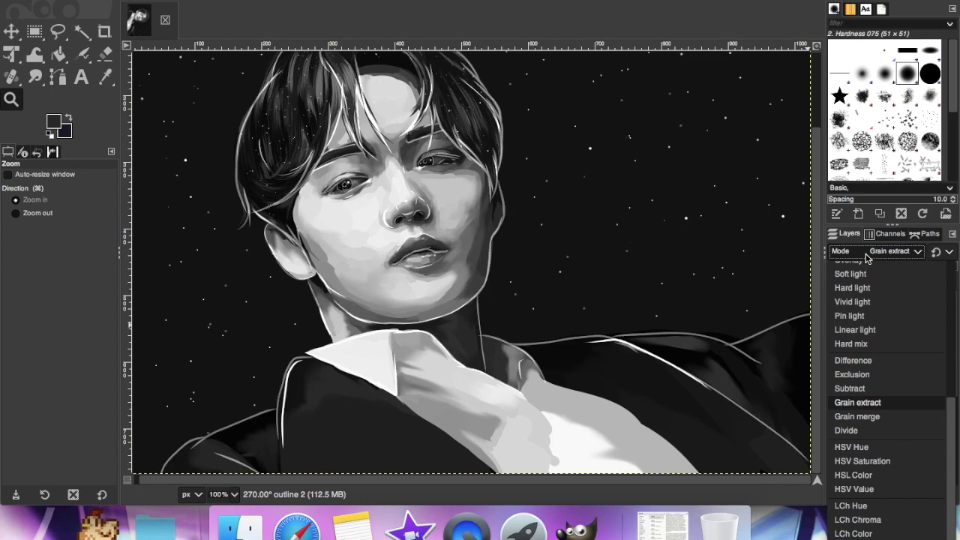
{"action": "key", "text": "Down"}
{"action": "key", "text": "Down"}
{"action": "key", "text": "Down"}
{"action": "key", "text": "Down"}
{"action": "key", "text": "Down"}
{"action": "key", "text": "Down"}
{"action": "key", "text": "Down"}
{"action": "key", "text": "Down"}
{"action": "key", "text": "Down"}
{"action": "key", "text": "Down"}
{"action": "key", "text": "Down"}
{"action": "key", "text": "Up"}
{"action": "key", "text": "Up"}
{"action": "key", "text": "Up"}
{"action": "key", "text": "Up"}
{"action": "key", "text": "Up"}
{"action": "key", "text": "Up"}
{"action": "key", "text": "Up"}
{"action": "key", "text": "Up"}
{"action": "key", "text": "Up"}
{"action": "key", "text": "Up"}
{"action": "key", "text": "Up"}
{"action": "key", "text": "Up"}
{"action": "key", "text": "Up"}
{"action": "key", "text": "Up"}
{"action": "key", "text": "Up"}
{"action": "key", "text": "Up"}
{"action": "key", "text": "Up"}
{"action": "key", "text": "Up"}
{"action": "key", "text": "Up"}
{"action": "key", "text": "Up"}
{"action": "key", "text": "Up"}
{"action": "key", "text": "Up"}
{"action": "key", "text": "Up"}
{"action": "key", "text": "Up"}
{"action": "key", "text": "Up"}
{"action": "key", "text": "Up"}
{"action": "key", "text": "Down"}
{"action": "key", "text": "Down"}
{"action": "key", "text": "Down"}
{"action": "key", "text": "Down"}
{"action": "key", "text": "Down"}
{"action": "key", "text": "Down"}
{"action": "key", "text": "Down"}
{"action": "left_click", "coordinate": [870, 373]}
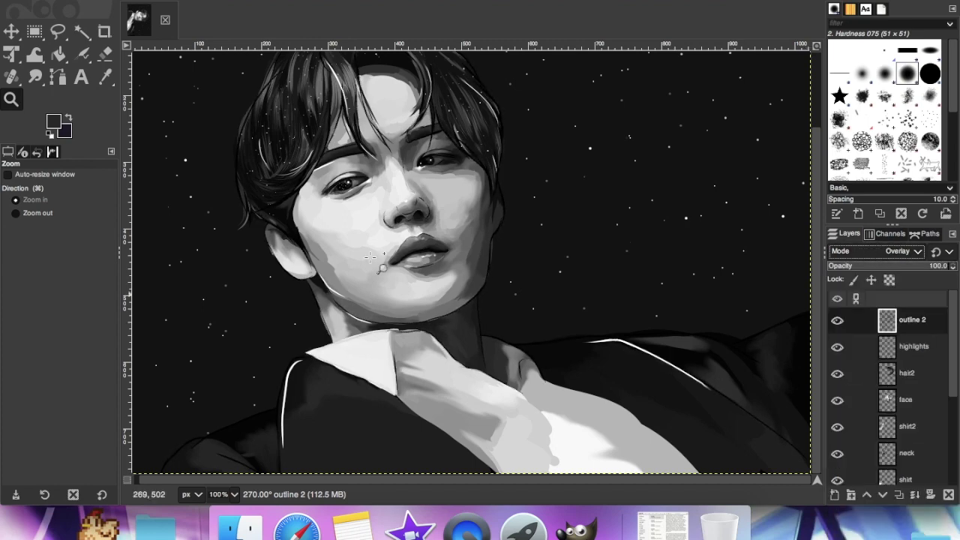
Check the outlines around the nose and mouth up close and select the Eraser for the outline 2 layer
{"action": "left_click", "coordinate": [465, 237]}
{"action": "left_click", "coordinate": [465, 237]}
{"action": "left_click", "coordinate": [60, 54]}
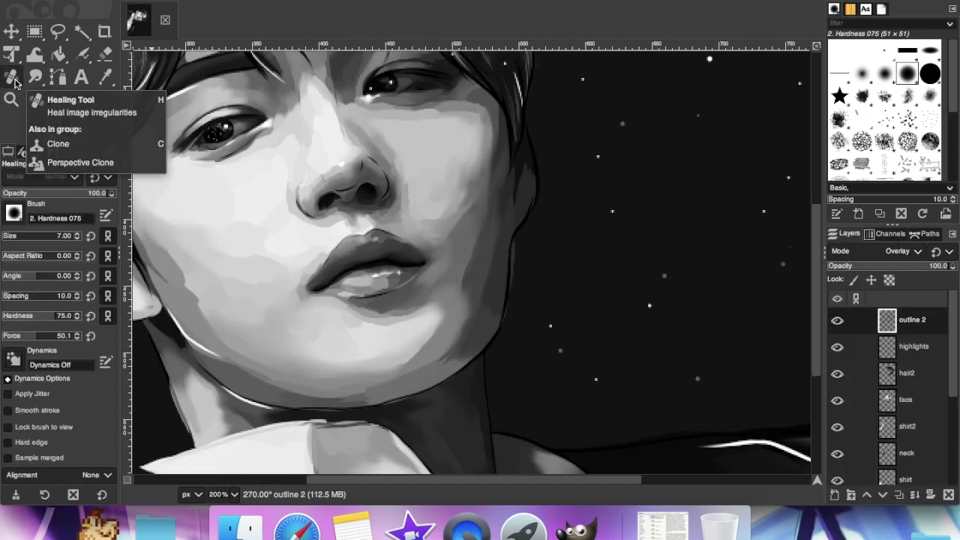
{"action": "left_click", "coordinate": [105, 54]}
{"action": "key", "text": "1"}
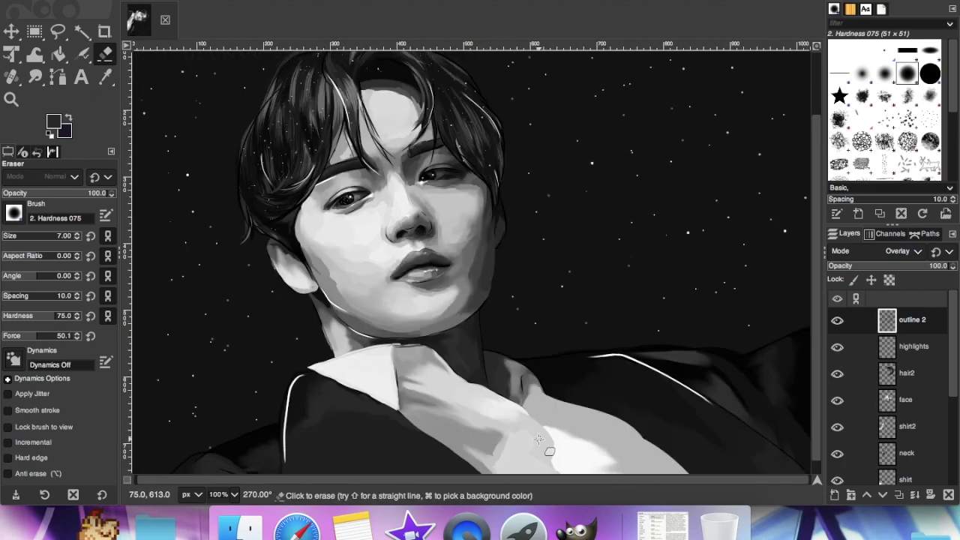
Examine the hair and face up close and lower the outline 2 layer's opacity to about 55
{"action": "key", "text": "z"}
{"action": "left_click", "coordinate": [210, 292]}
{"action": "left_click", "coordinate": [209, 292]}
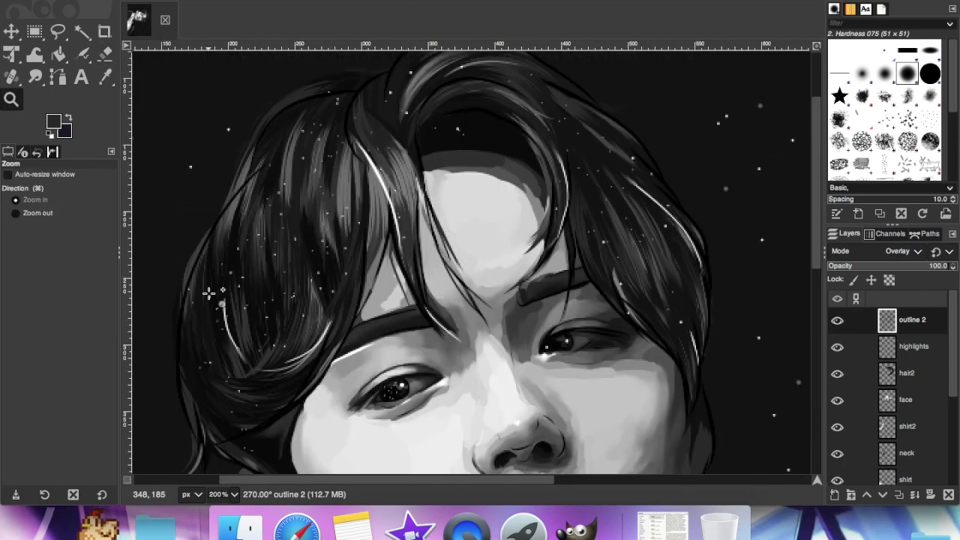
{"action": "left_click", "coordinate": [898, 267]}
{"action": "scroll", "coordinate": [628, 303], "scroll_direction": "down", "scroll_amount": 5}
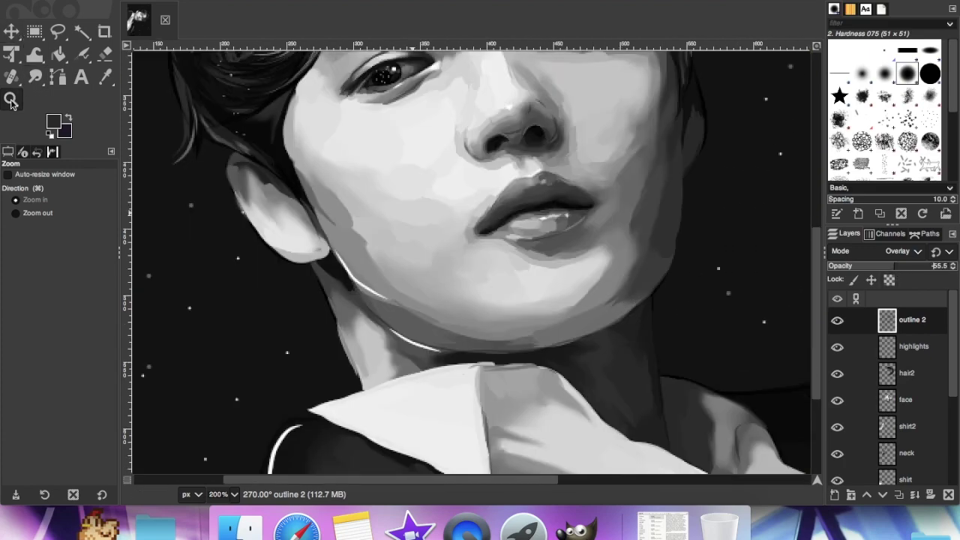
Reset the canvas rotation and view the whole portrait at 66.7%
{"action": "left_click", "coordinate": [154, 3]}
{"action": "left_click", "coordinate": [375, 94]}
{"action": "left_click", "coordinate": [159, 1]}
{"action": "mouse_move", "coordinate": [218, 44]}
{"action": "left_click", "coordinate": [397, 44]}
{"action": "left_click", "coordinate": [158, 156]}
{"action": "key", "text": "minus"}
{"action": "key", "text": "minus"}
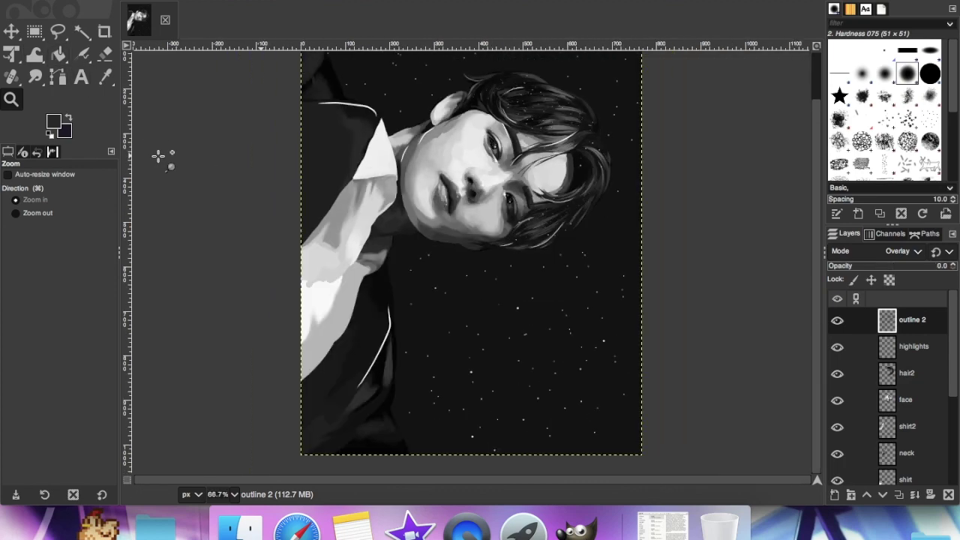
{"action": "scroll", "coordinate": [158, 156], "scroll_direction": "up", "scroll_amount": 1}
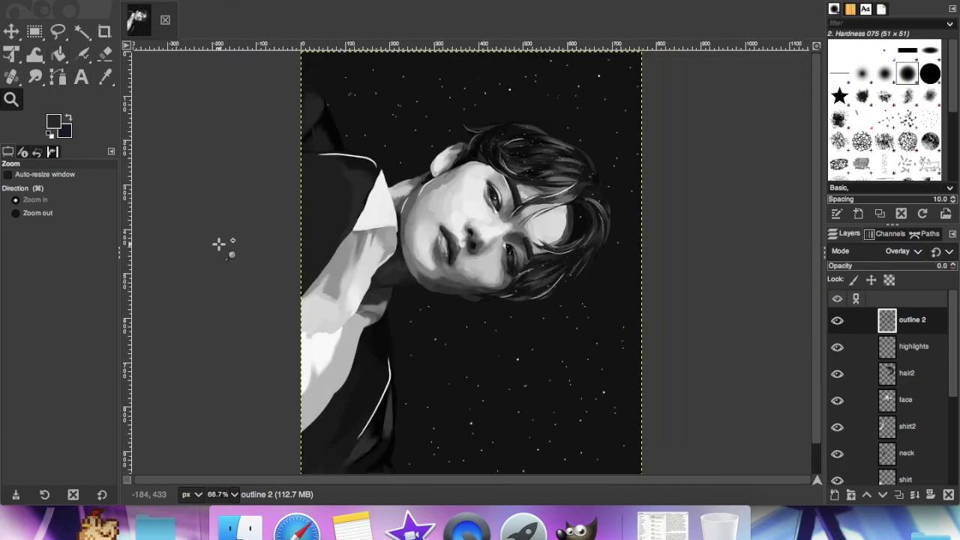
{"action": "left_click", "coordinate": [75, 2]}
{"action": "left_click", "coordinate": [98, 148]}
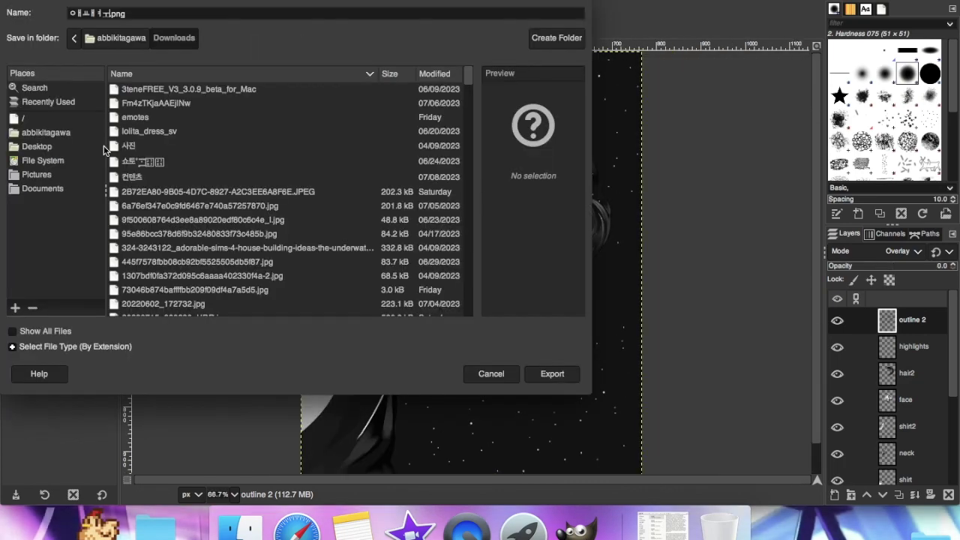
{"action": "left_click", "coordinate": [491, 373]}
Switch the keyboard to English input and export the portrait as doyoungiee.png
{"action": "left_click", "coordinate": [765, 2]}
{"action": "left_click", "coordinate": [787, 2]}
{"action": "left_click", "coordinate": [75, 2]}
{"action": "left_click", "coordinate": [106, 149]}
{"action": "type", "text": "doyoungieeee"}
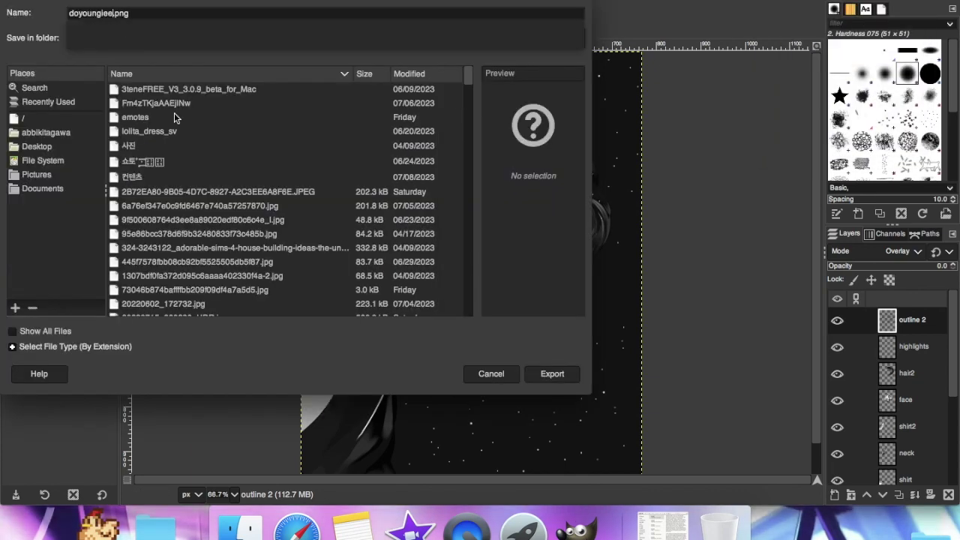
{"action": "key", "text": "Return"}
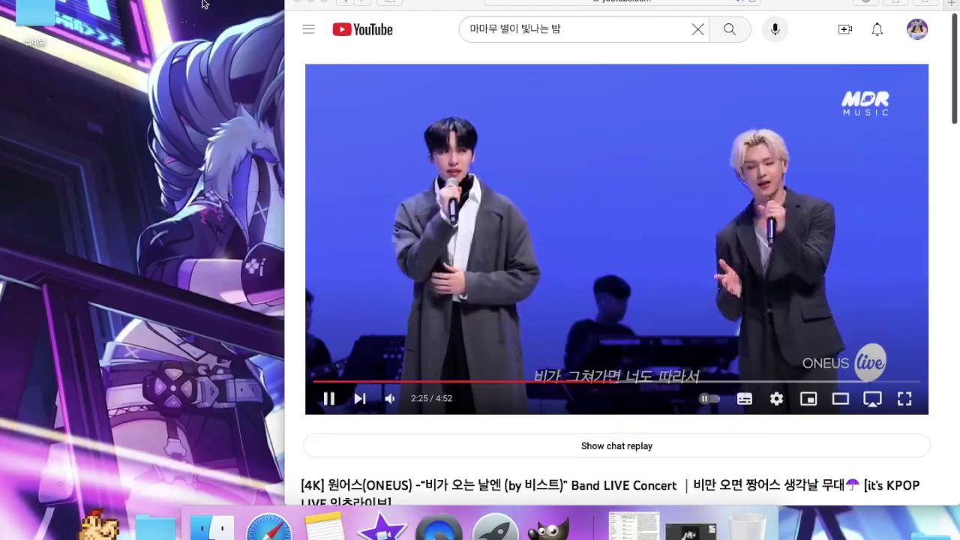